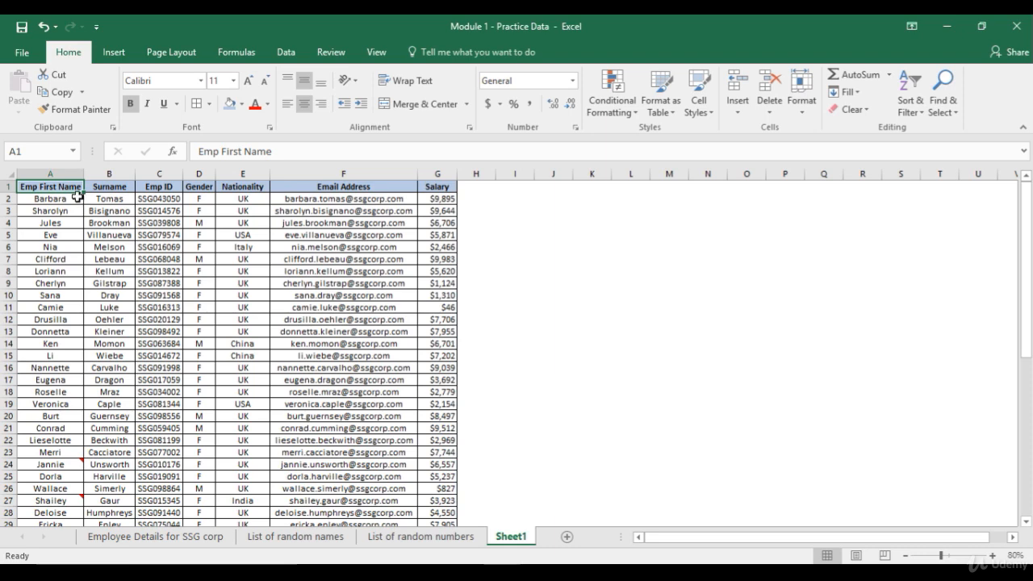
Select the cell block A1:C6, and select another block across the Nationality and Email Address columns
{"action": "left_click_drag", "start_coordinate": [79, 187], "coordinate": [154, 244]}
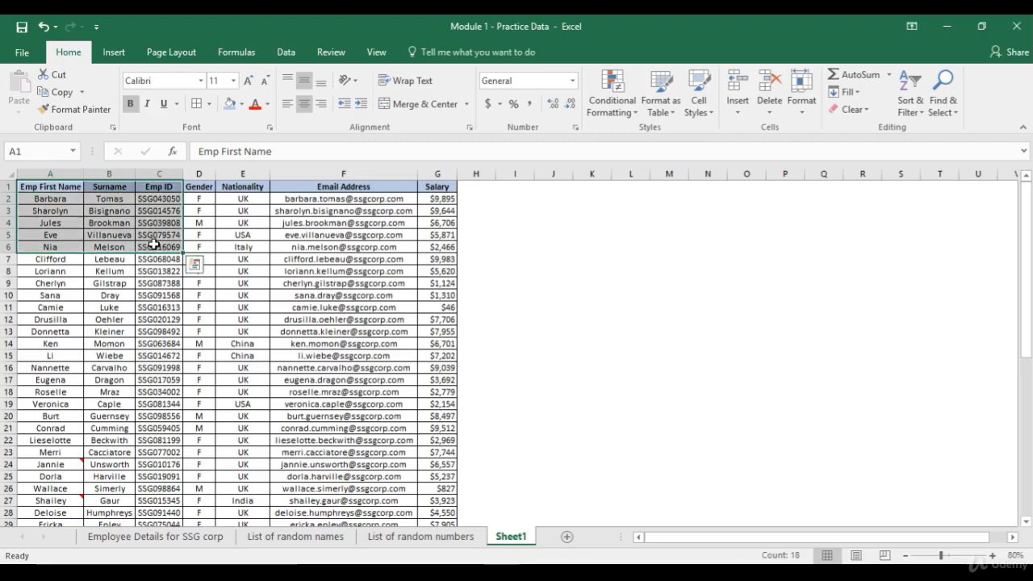
{"action": "left_click_drag", "start_coordinate": [252, 184], "coordinate": [406, 253]}
Select the employee table from cell A1 across to the Salary column and down to row 51, and return to A1
{"action": "left_click", "coordinate": [53, 187]}
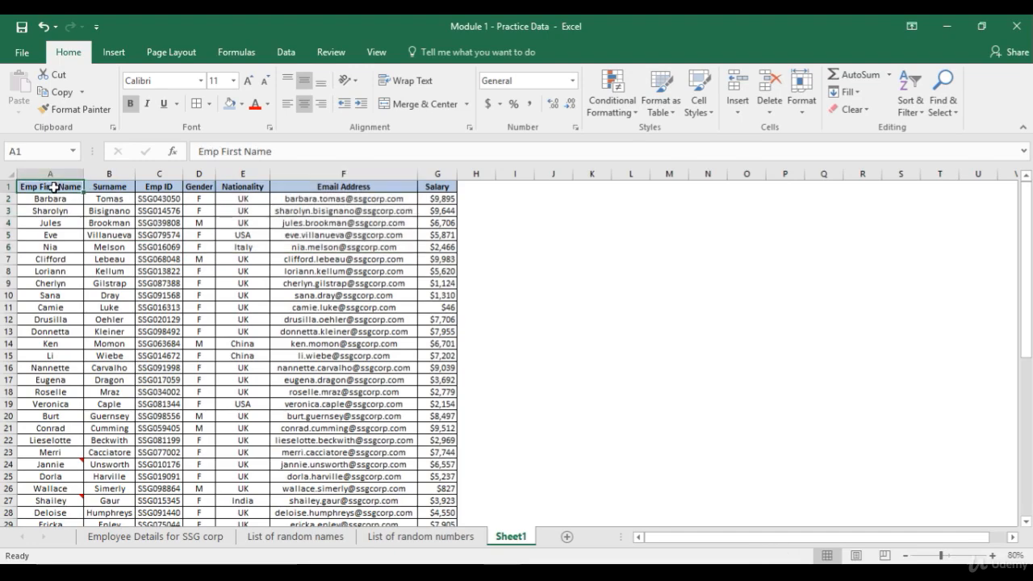
{"action": "key", "text": "ctrl+shift+Right"}
{"action": "key", "text": "ctrl+shift+Down"}
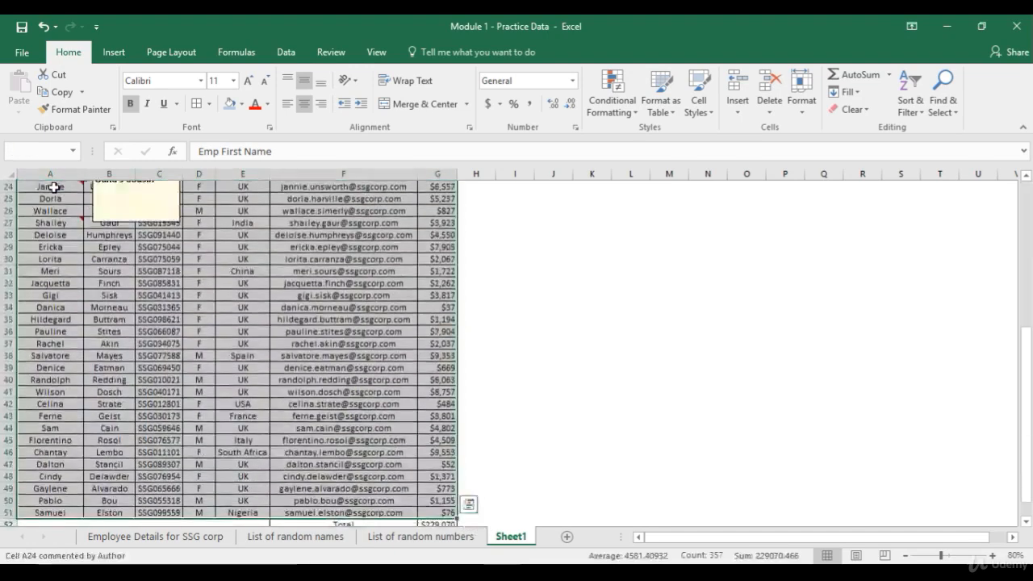
{"action": "key", "text": "ctrl+Home"}
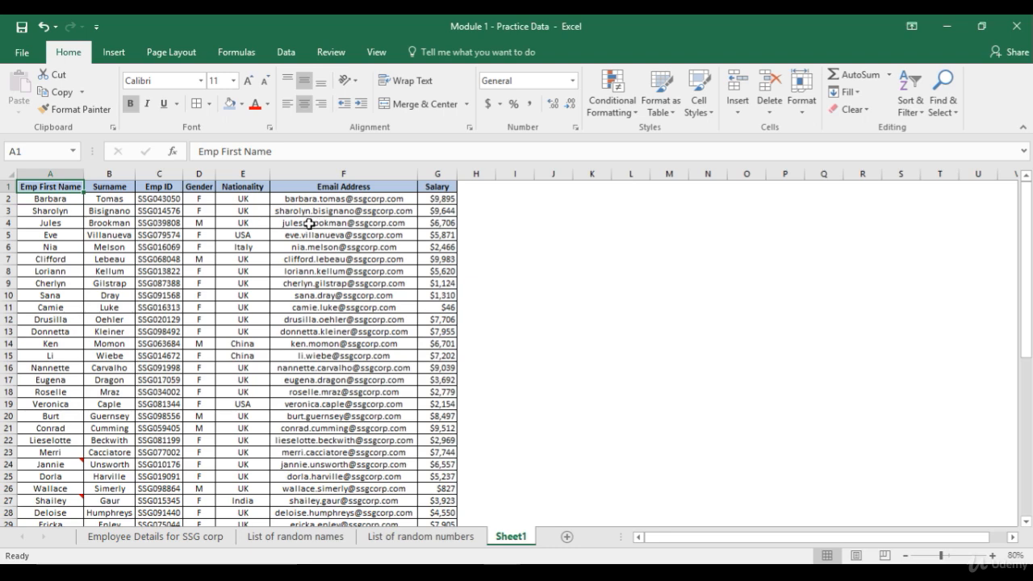
Select the separate cells A2, C2, E3, F3 and G3 together, and return to cell A1 after a short block selection
{"action": "left_click", "coordinate": [38, 198]}
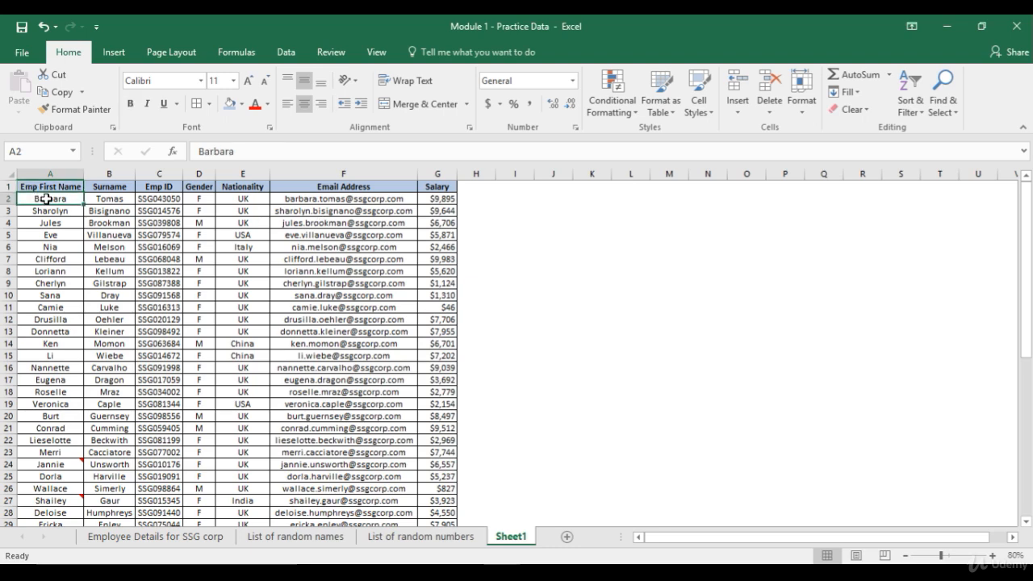
{"action": "left_click", "coordinate": [155, 200], "text": "ctrl"}
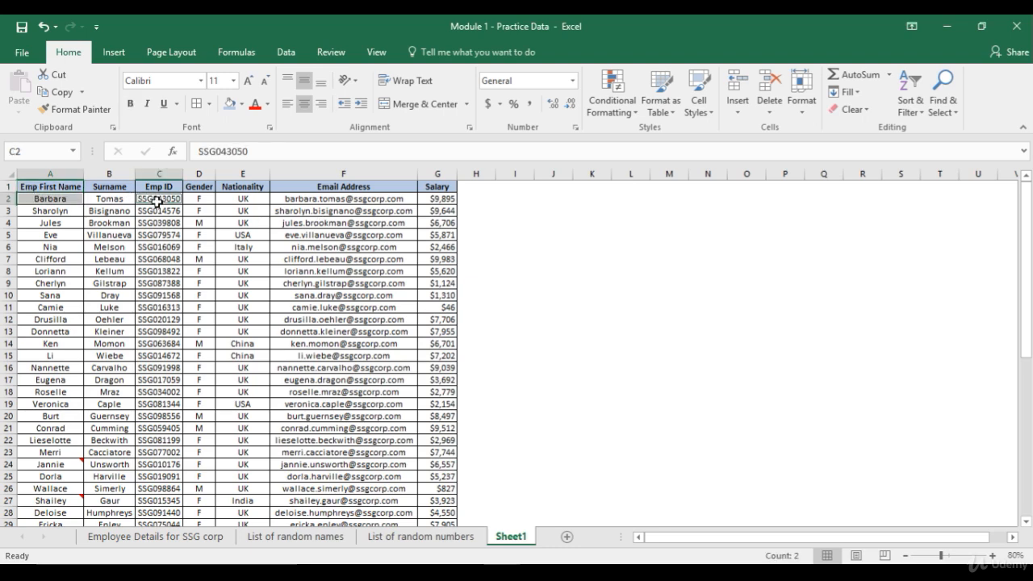
{"action": "left_click", "coordinate": [231, 213], "text": "ctrl"}
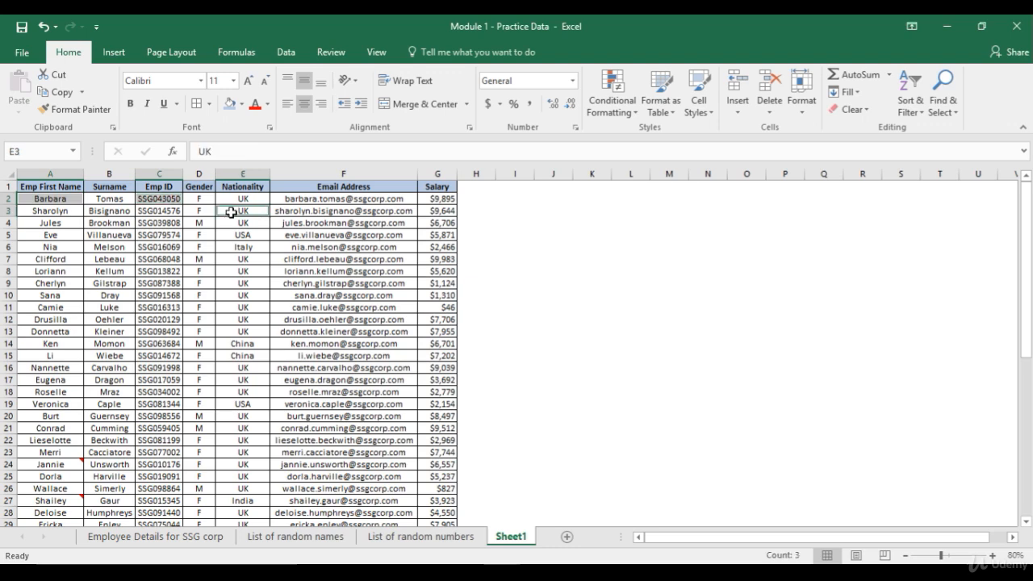
{"action": "left_click", "coordinate": [310, 211], "text": "ctrl"}
{"action": "left_click", "coordinate": [441, 211], "text": "ctrl"}
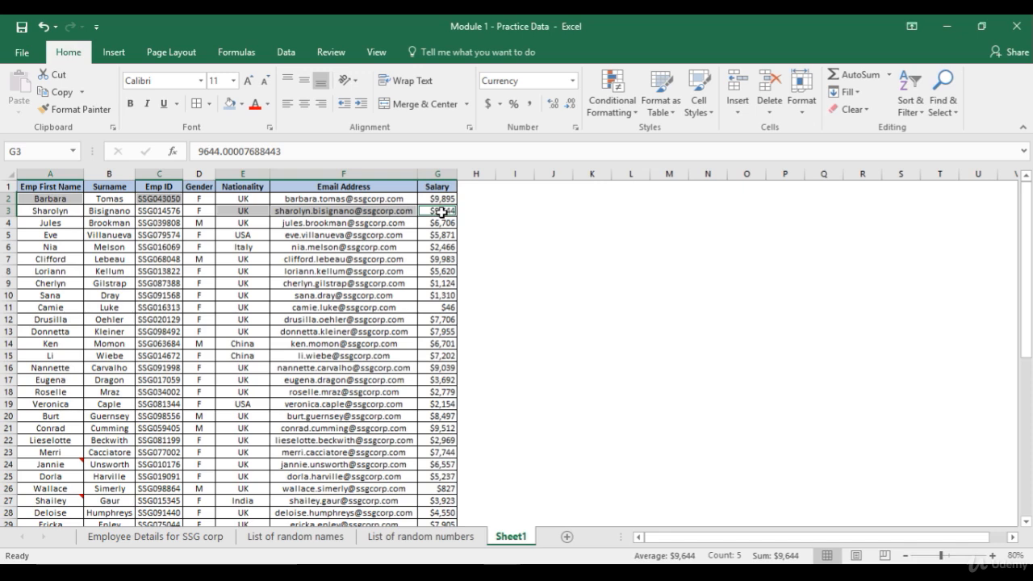
{"action": "left_click_drag", "start_coordinate": [63, 198], "coordinate": [161, 253]}
{"action": "left_click", "coordinate": [51, 186]}
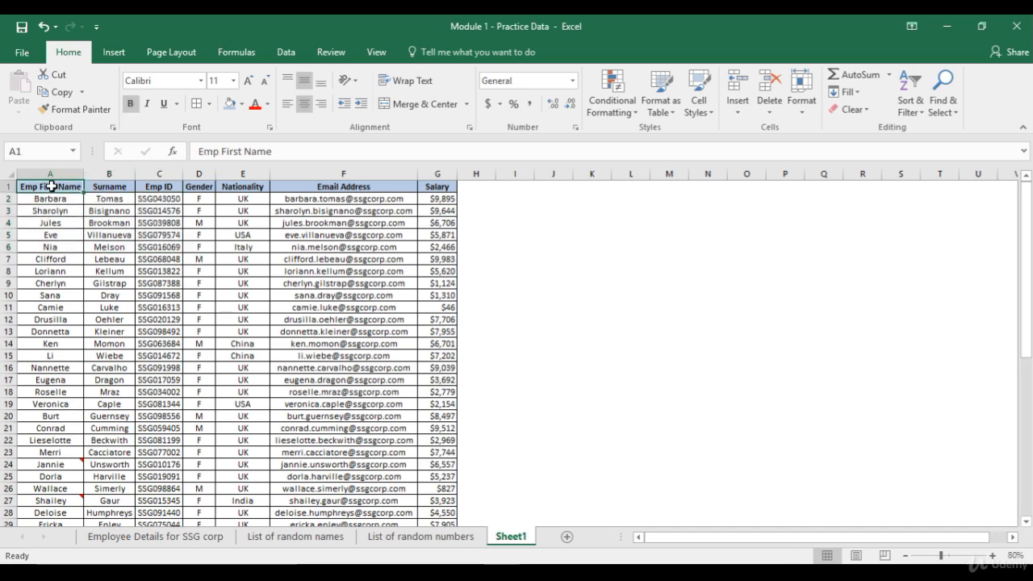
Move the salary in G2 to I2 with cut and paste, and undo the move
{"action": "left_click", "coordinate": [441, 200]}
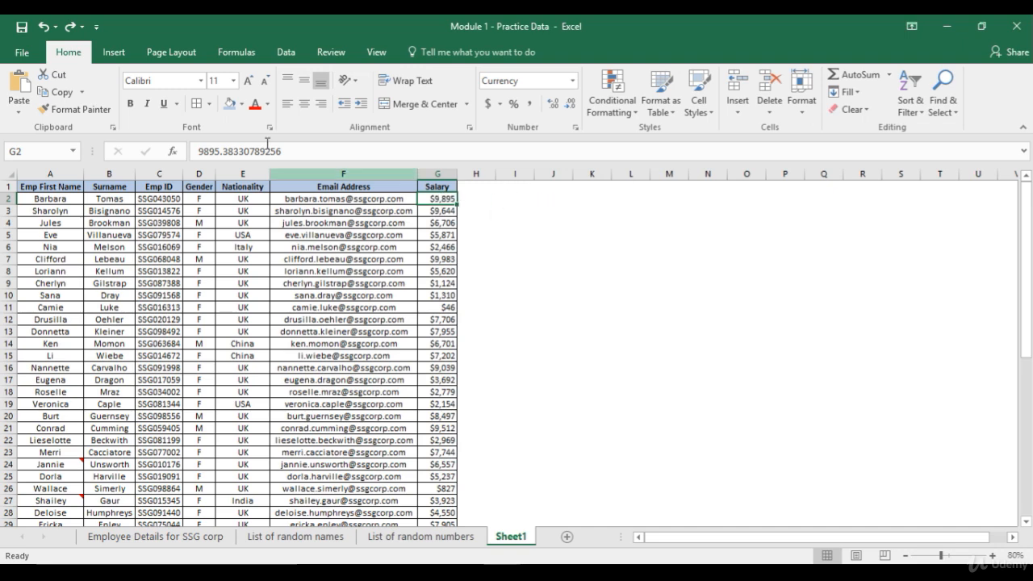
{"action": "left_click", "coordinate": [53, 75]}
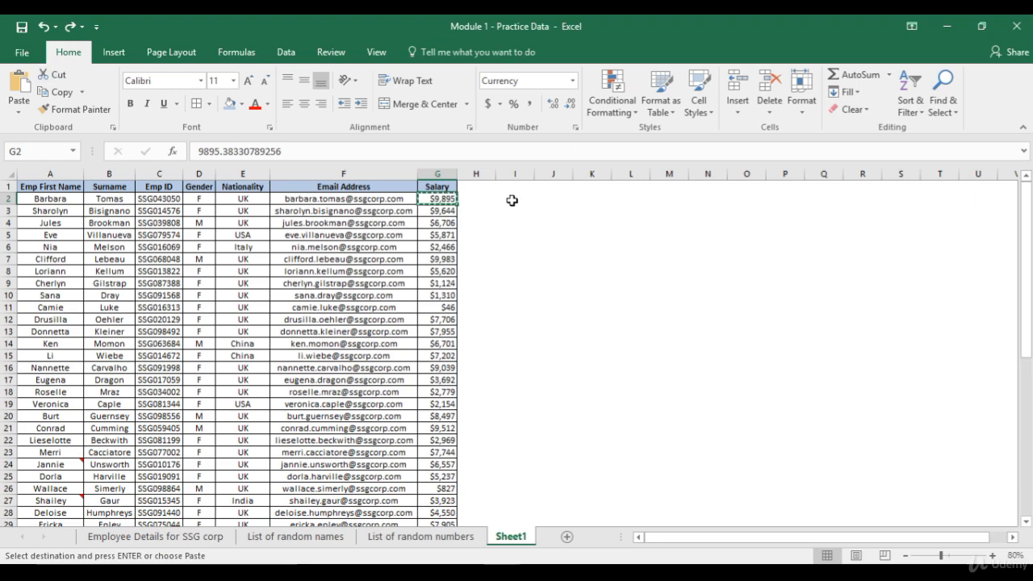
{"action": "left_click", "coordinate": [512, 200]}
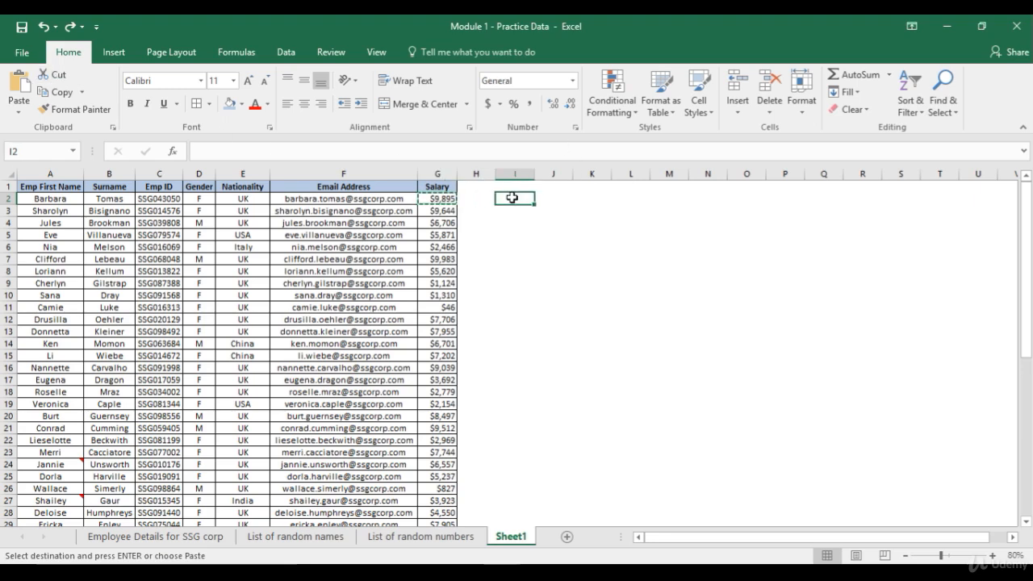
{"action": "left_click", "coordinate": [19, 98]}
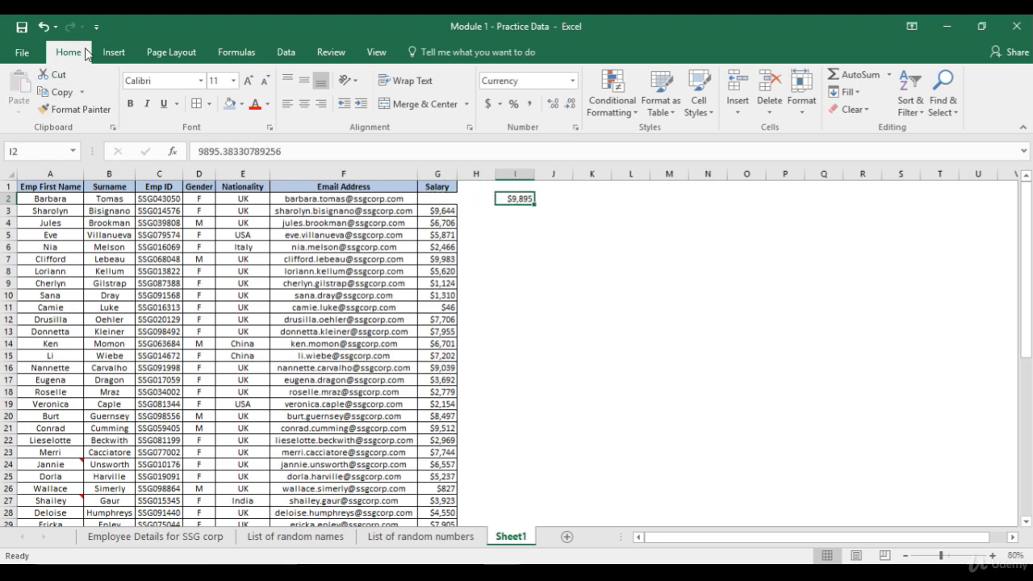
{"action": "left_click", "coordinate": [46, 33]}
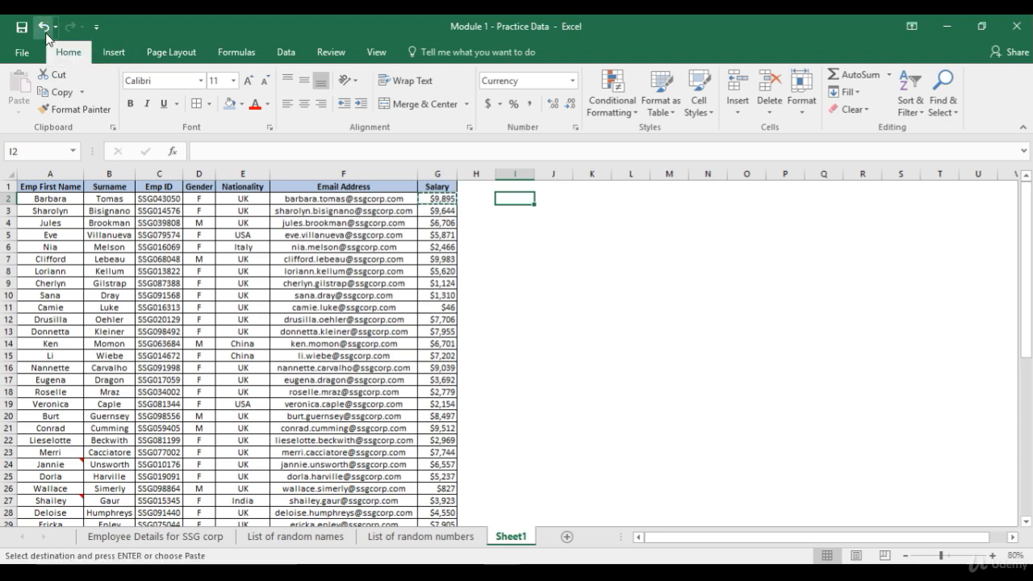
Move cell G2 directly to I2 without using the clipboard, and undo the move
{"action": "left_click", "coordinate": [442, 200]}
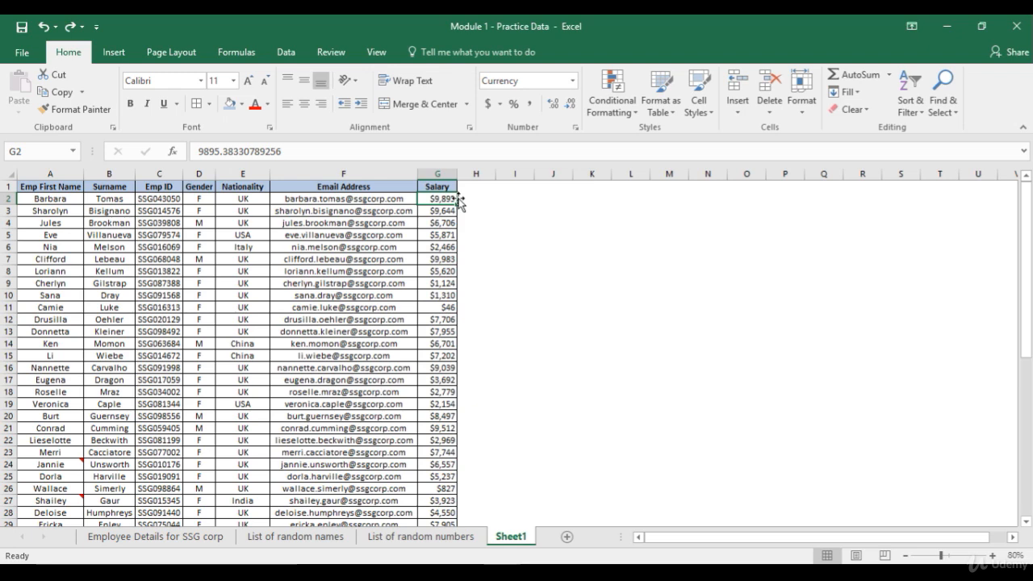
{"action": "left_click_drag", "start_coordinate": [458, 200], "coordinate": [513, 204]}
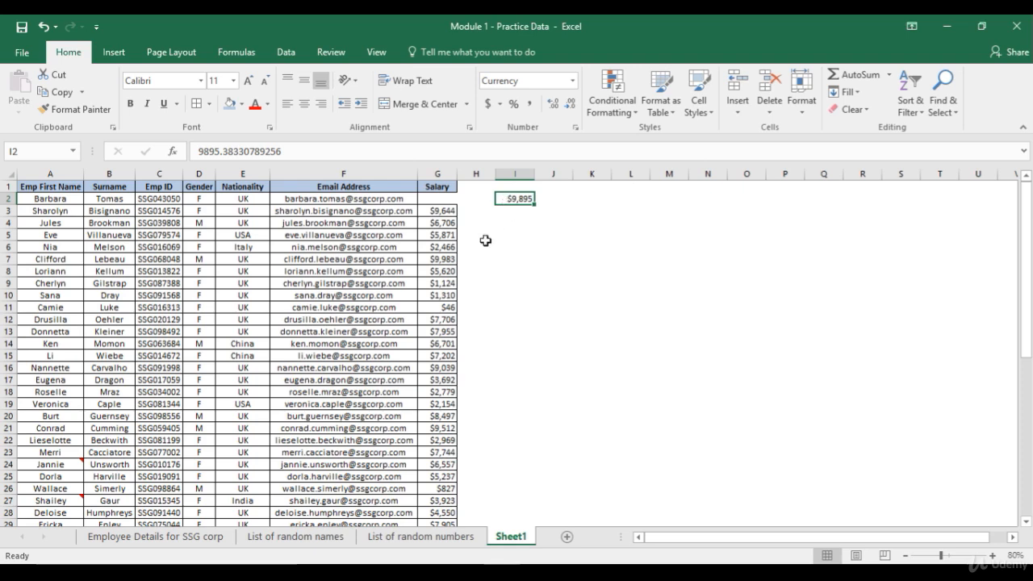
{"action": "key", "text": "ctrl+z"}
Move the Email Address and Salary block F1:G7 to J1:K7, and undo the move
{"action": "left_click_drag", "start_coordinate": [322, 187], "coordinate": [456, 260]}
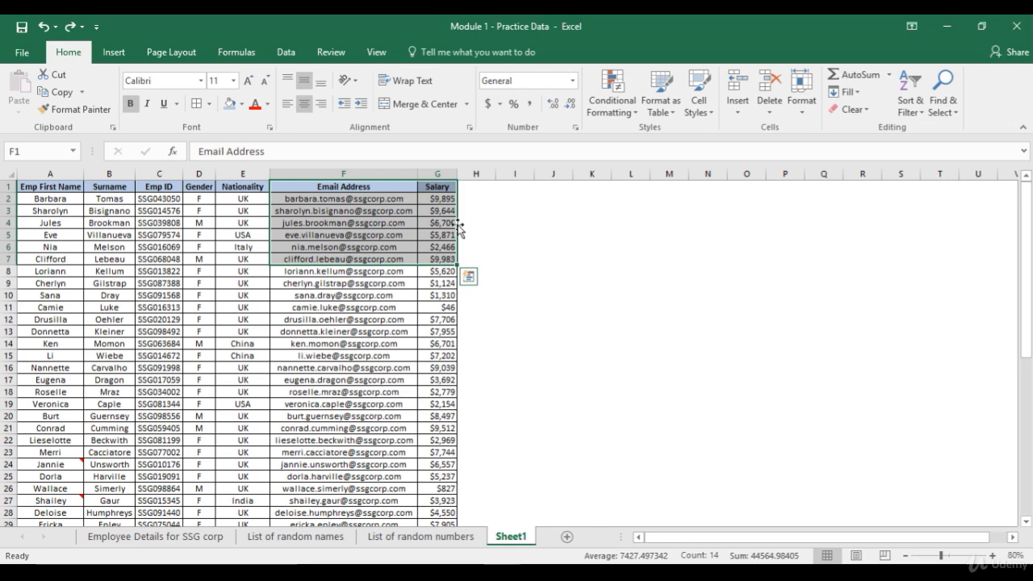
{"action": "left_click_drag", "start_coordinate": [458, 228], "coordinate": [461, 232]}
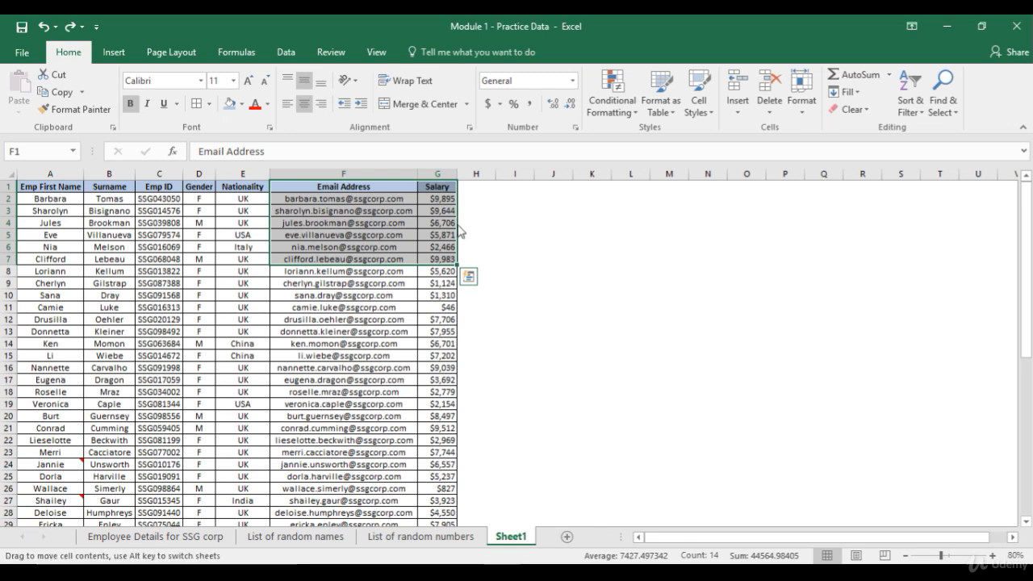
{"action": "left_click_drag", "start_coordinate": [461, 231], "coordinate": [579, 221]}
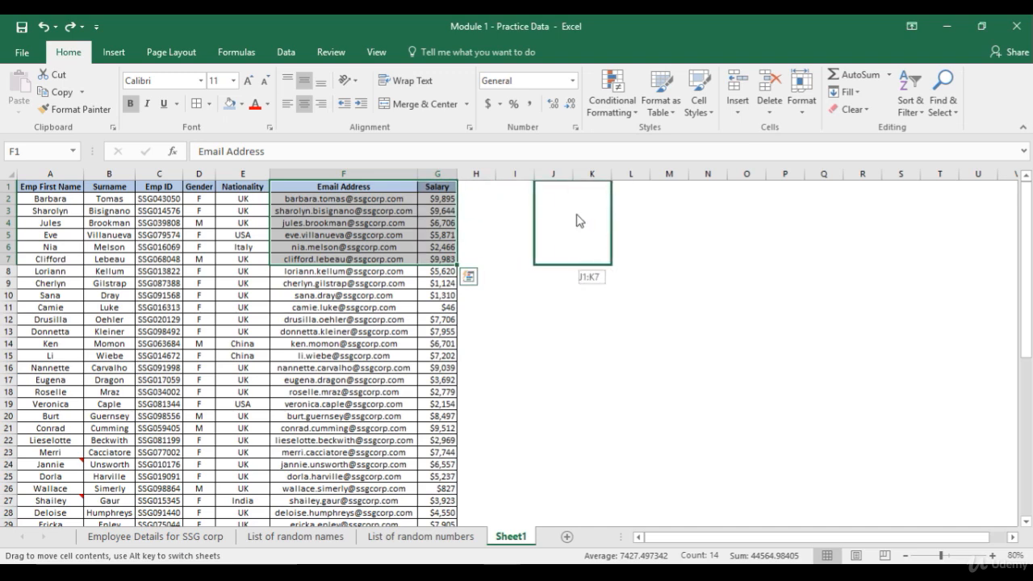
{"action": "left_click_drag", "start_coordinate": [578, 221], "coordinate": [576, 219]}
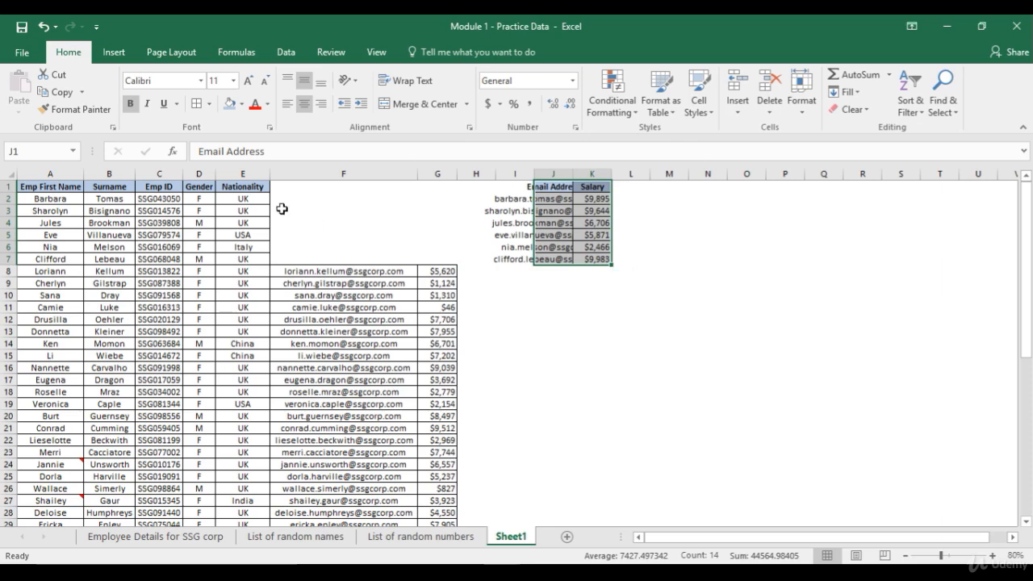
{"action": "left_click", "coordinate": [45, 25]}
{"action": "left_click", "coordinate": [549, 212]}
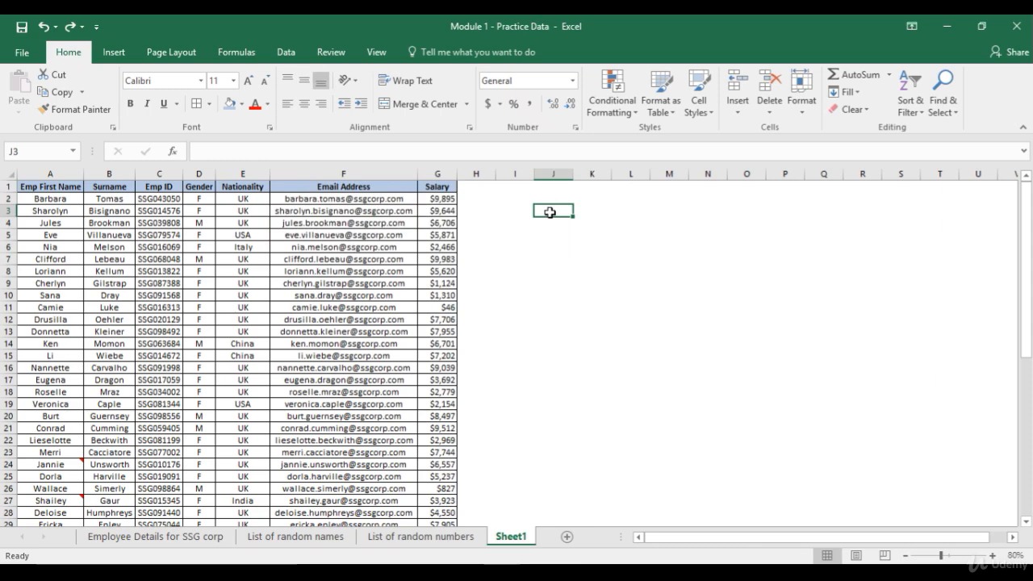
{"action": "left_click", "coordinate": [550, 186]}
{"action": "left_click", "coordinate": [943, 101]}
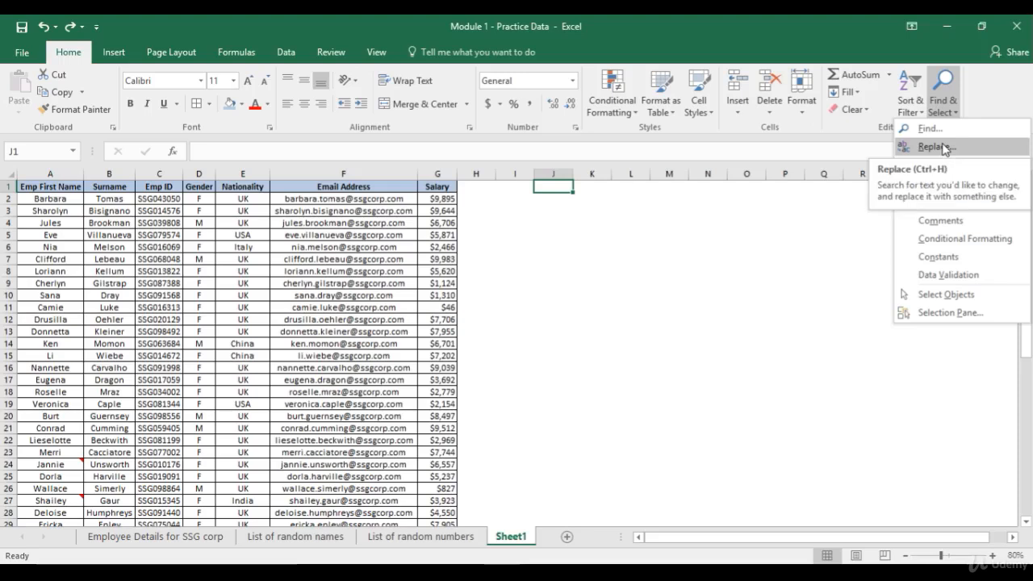
{"action": "left_click", "coordinate": [508, 188]}
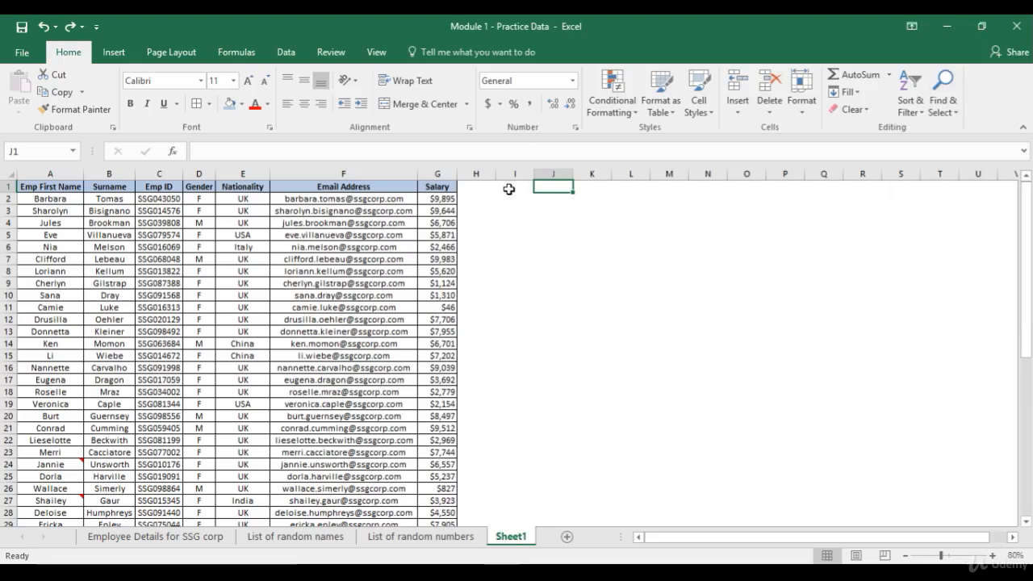
{"action": "left_click", "coordinate": [509, 189]}
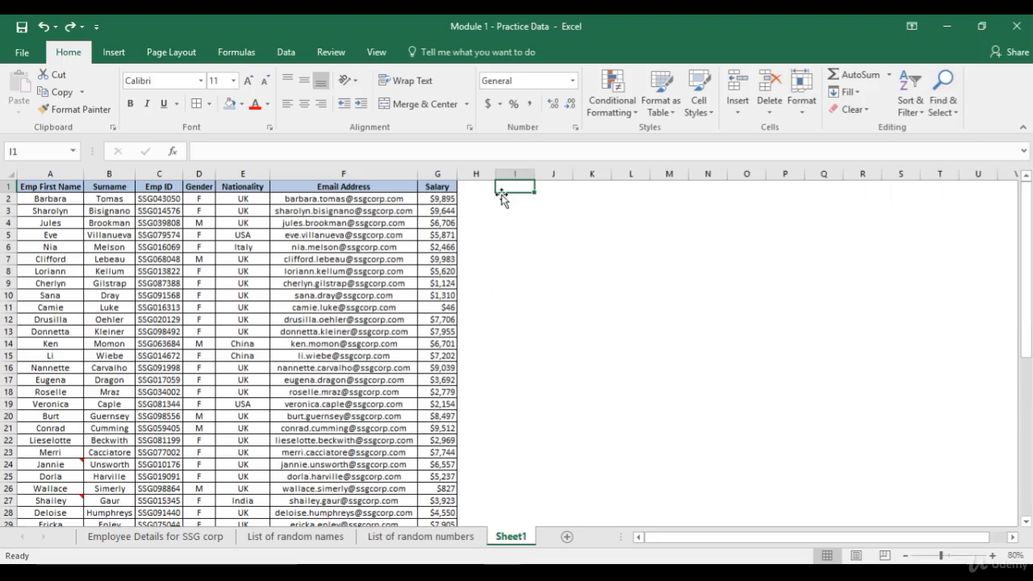
Select the employee first names from A2 down to the end of the column, and return to cell A1
{"action": "left_click", "coordinate": [44, 200]}
{"action": "key", "text": "ctrl+shift+Down"}
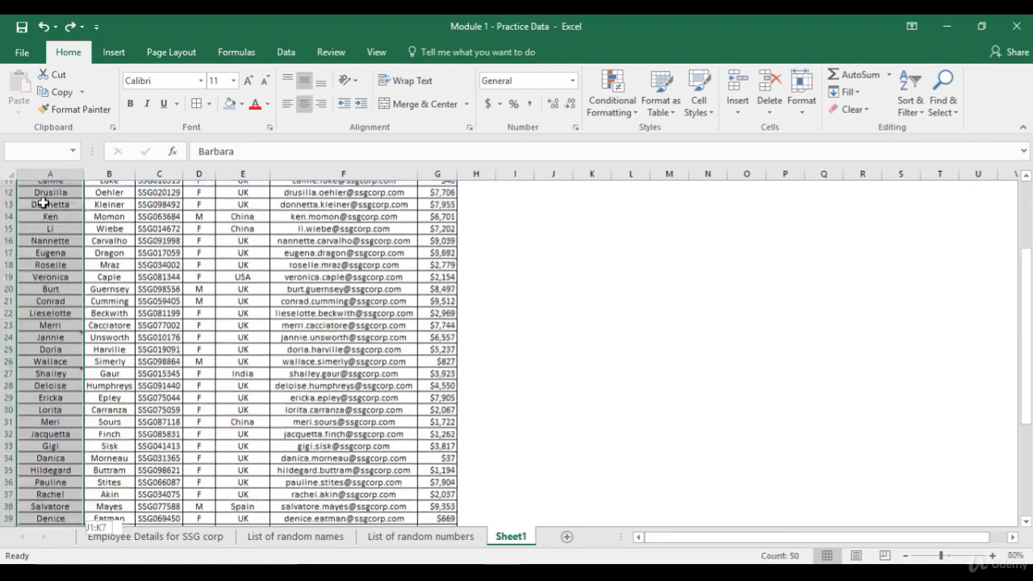
{"action": "key", "text": "ctrl+Home"}
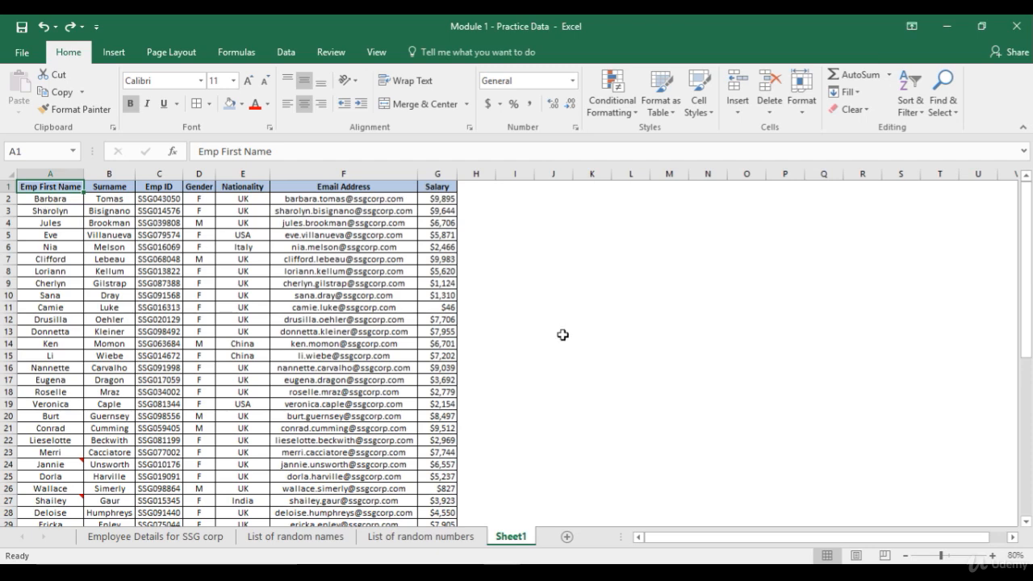
Search the sheet for an employee by first name with Find, and dismiss the resulting message
{"action": "left_click", "coordinate": [952, 117]}
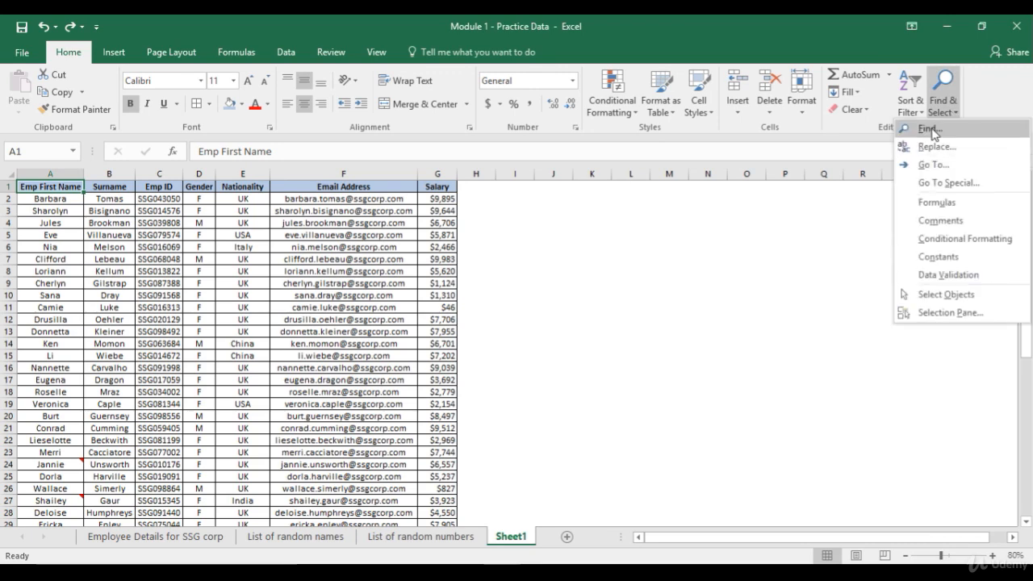
{"action": "left_click", "coordinate": [933, 133]}
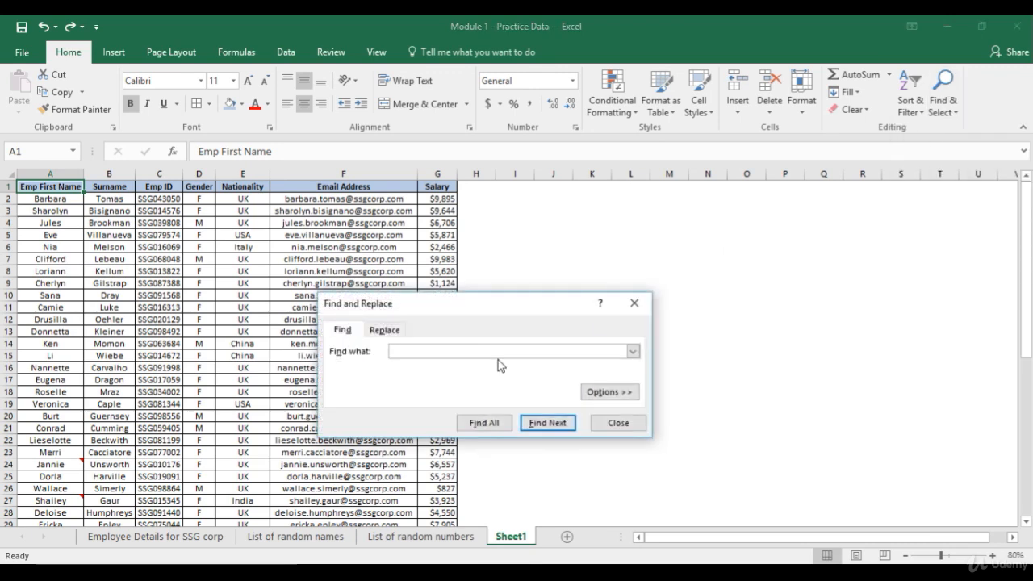
{"action": "type", "text": "Ben"}
{"action": "left_click", "coordinate": [556, 425]}
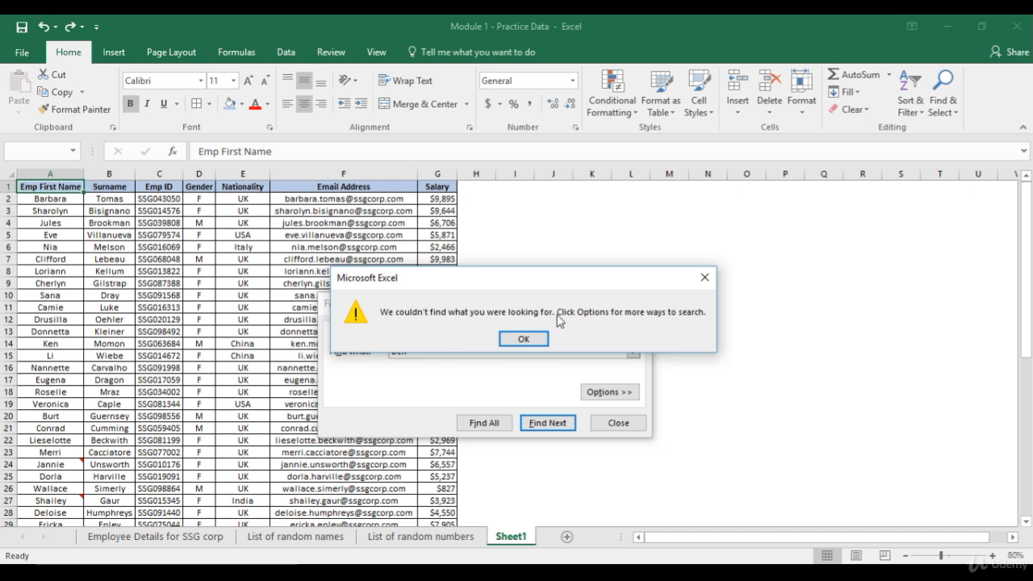
{"action": "left_click", "coordinate": [523, 339]}
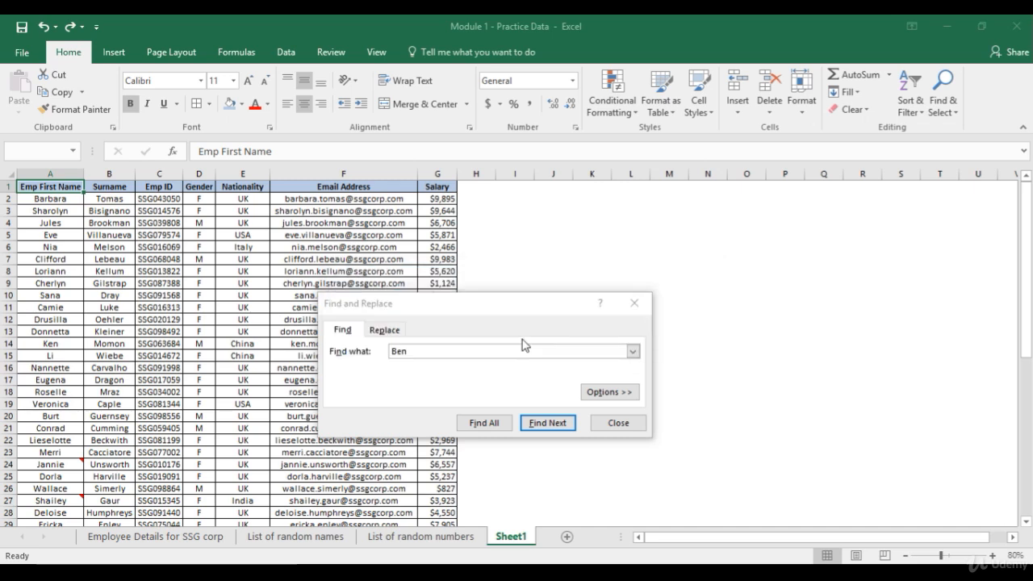
Replace the search term with the first name of the employee in row 6, and find the next match
{"action": "double_click", "coordinate": [439, 350]}
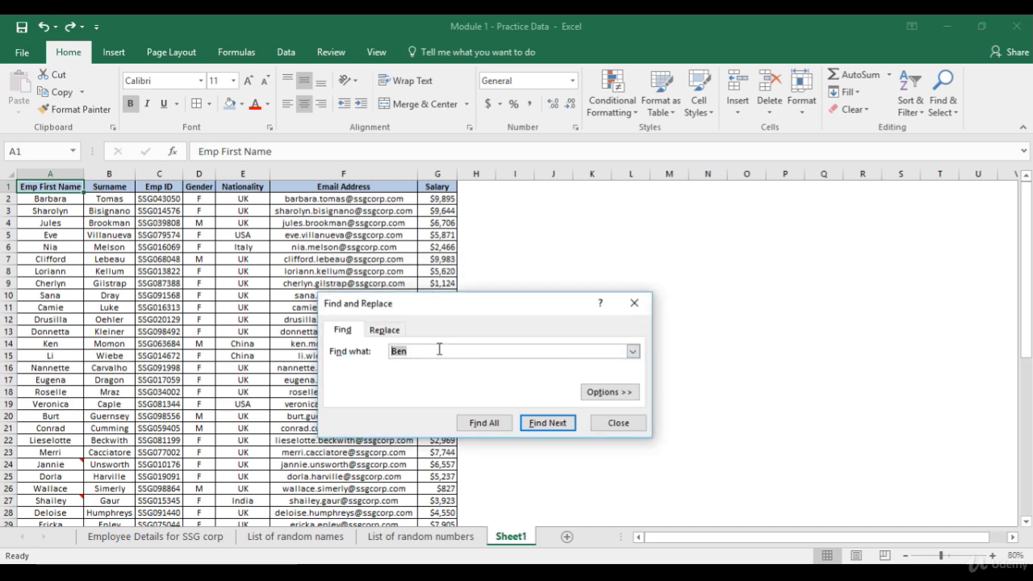
{"action": "type", "text": "Nia"}
{"action": "left_click", "coordinate": [544, 426]}
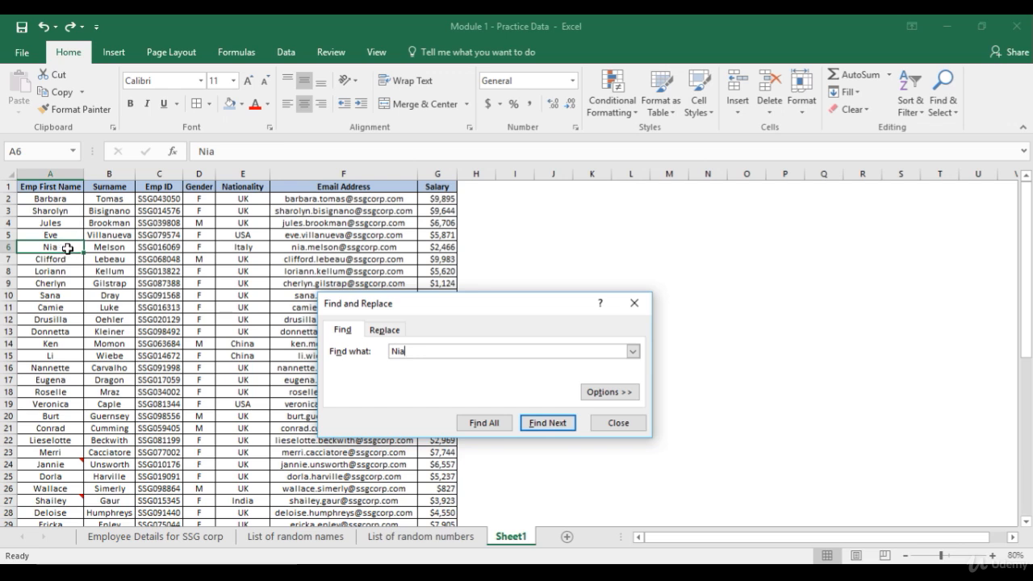
Expand the Find options and set the search scope to the whole Workbook
{"action": "left_click", "coordinate": [619, 393]}
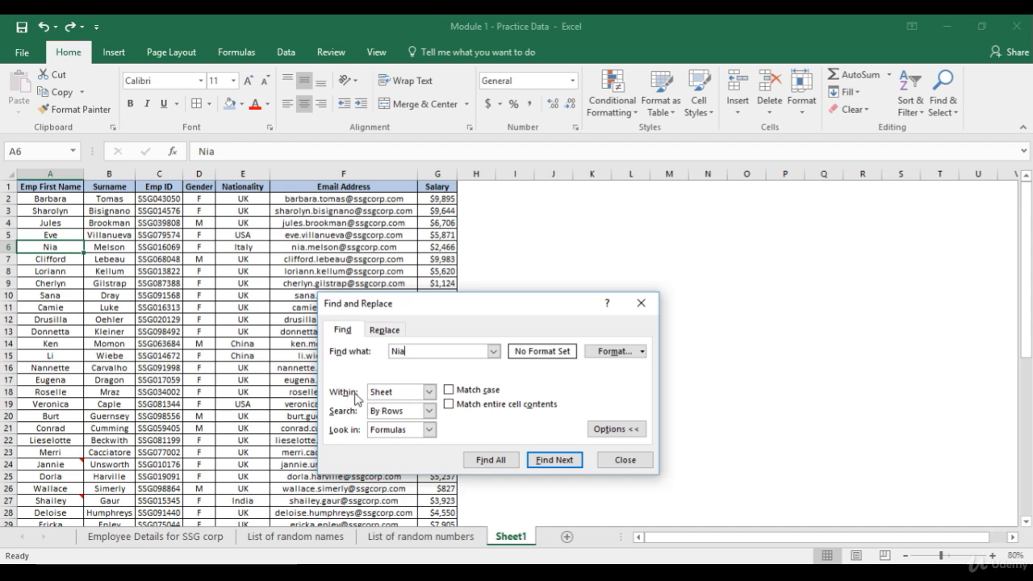
{"action": "left_click", "coordinate": [430, 393]}
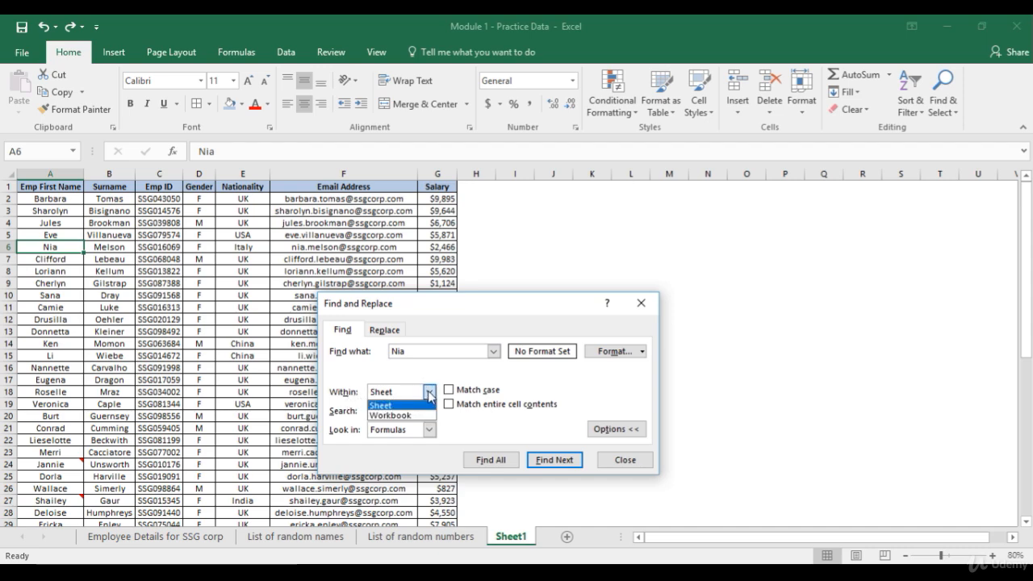
{"action": "left_click", "coordinate": [406, 419]}
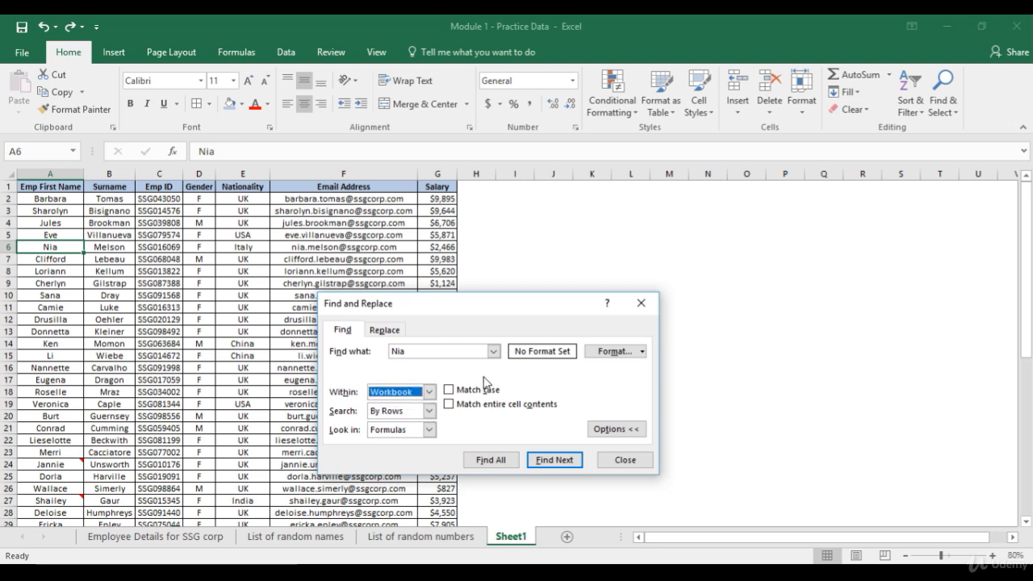
Find each next match for the current search term across all sheets of the workbook until the search returns to A6 on Sheet1
{"action": "left_click", "coordinate": [546, 465]}
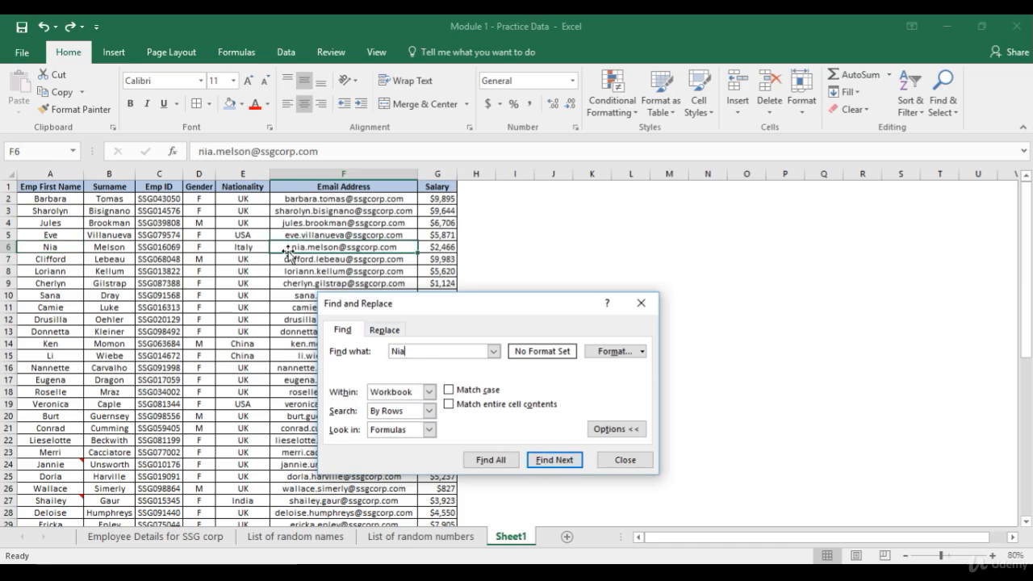
{"action": "left_click", "coordinate": [543, 465]}
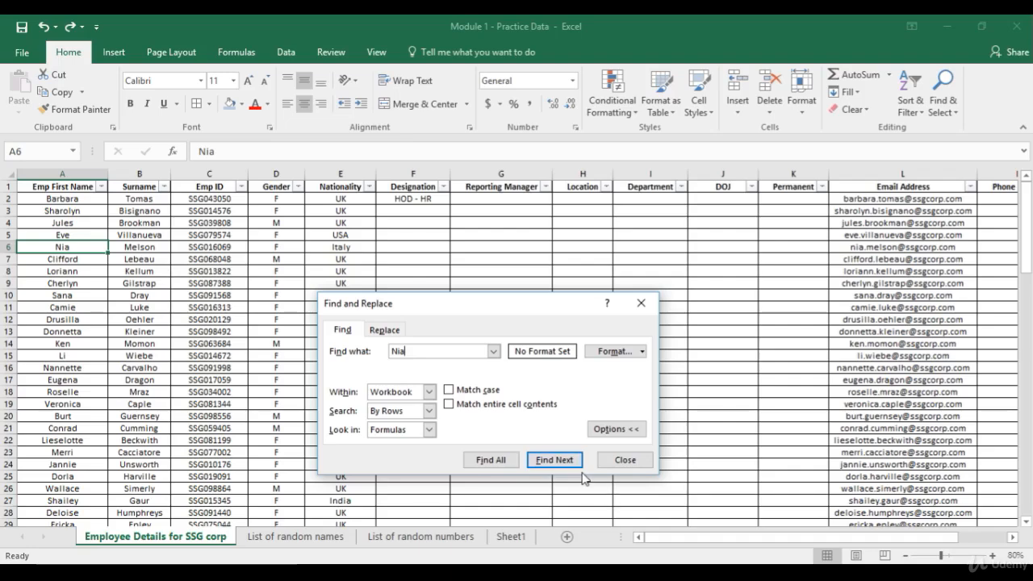
{"action": "left_click", "coordinate": [559, 462]}
{"action": "left_click", "coordinate": [563, 462]}
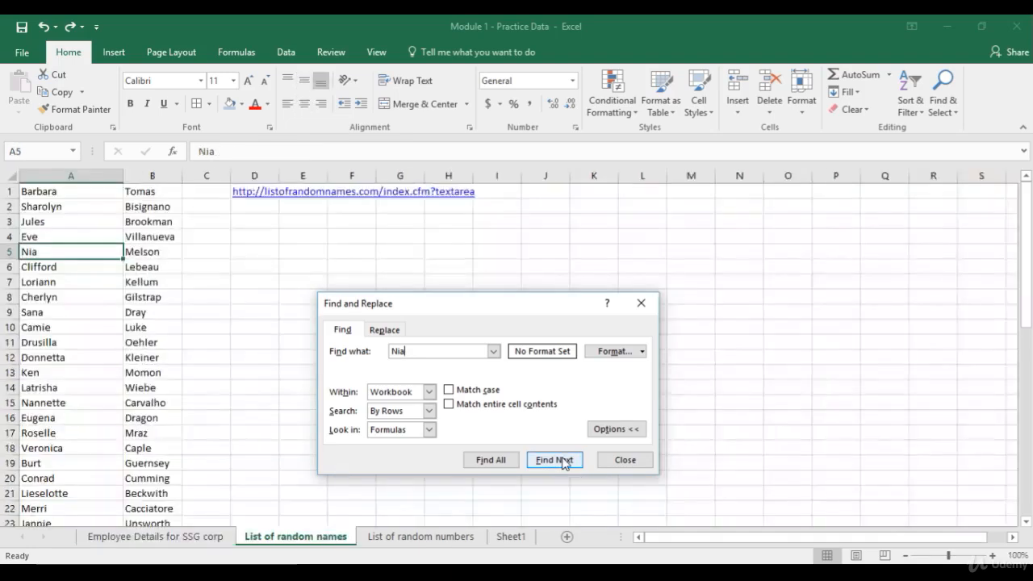
{"action": "left_click", "coordinate": [563, 462]}
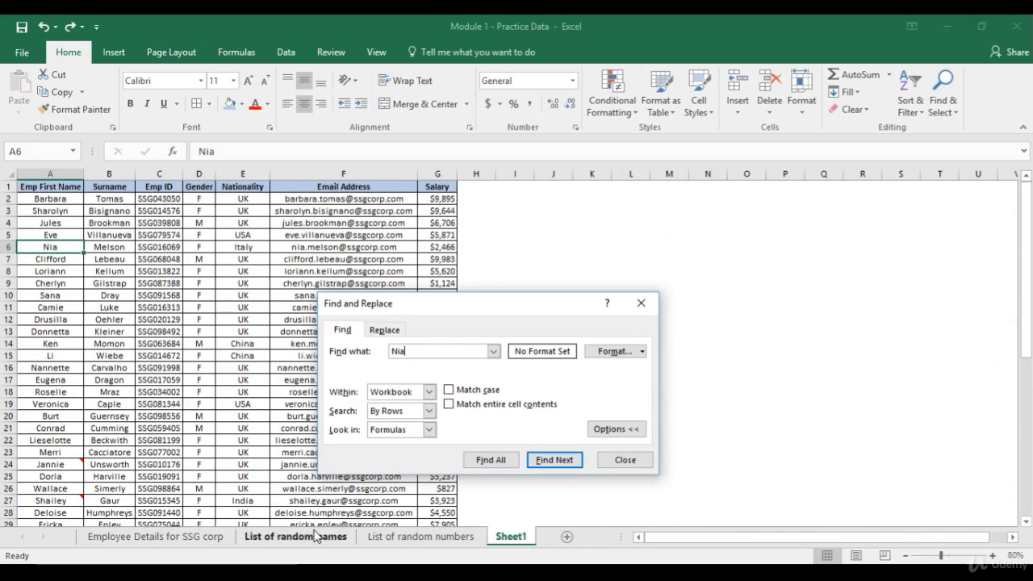
Limit the search scope to Sheet, cycle repeatedly through the matches on Sheet1, and close the Find dialog
{"action": "left_click", "coordinate": [428, 392]}
{"action": "left_click", "coordinate": [396, 404]}
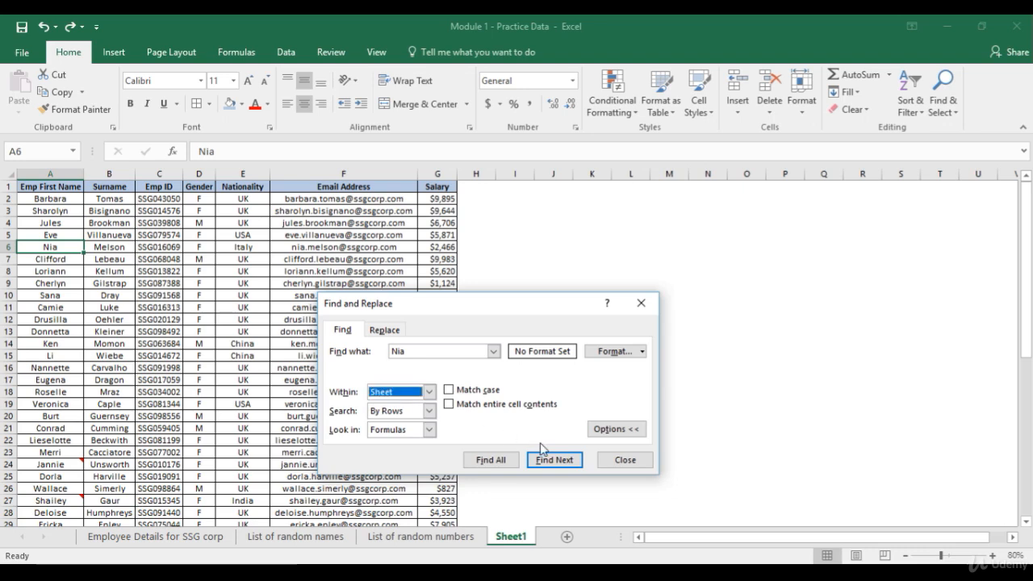
{"action": "left_click", "coordinate": [562, 462]}
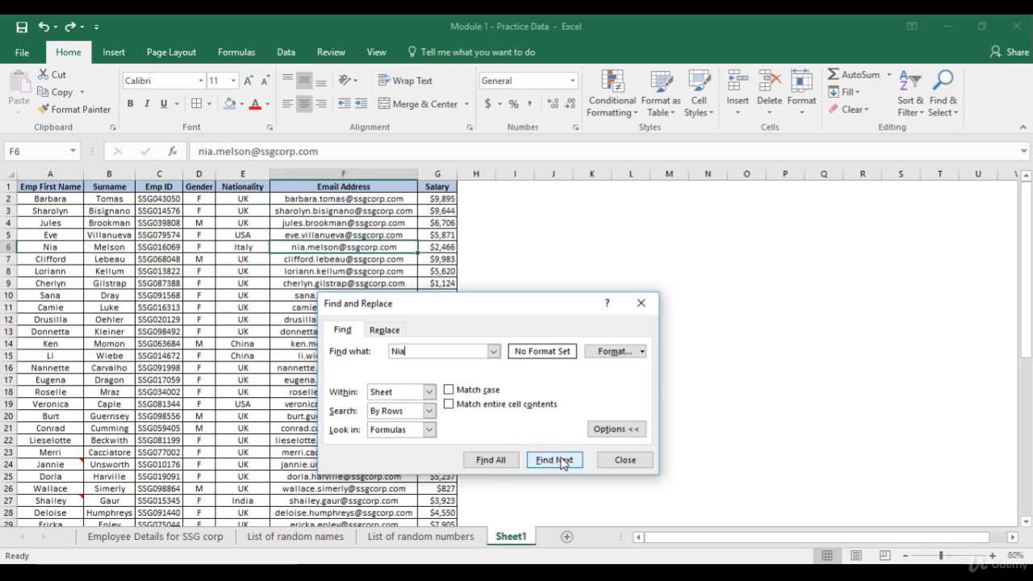
{"action": "left_click", "coordinate": [562, 461]}
{"action": "left_click", "coordinate": [563, 461]}
{"action": "left_click", "coordinate": [562, 461]}
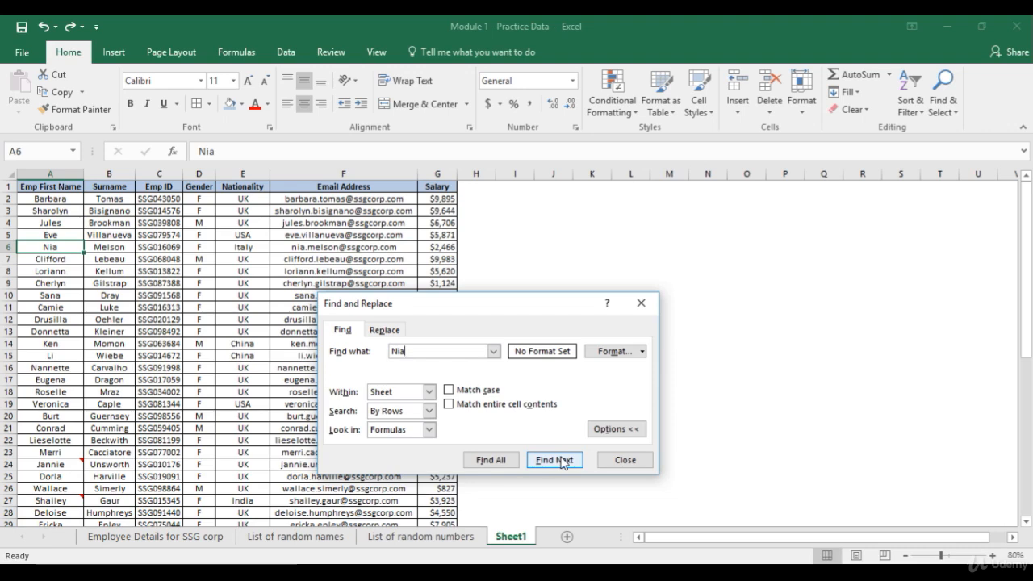
{"action": "left_click", "coordinate": [562, 462]}
{"action": "left_click", "coordinate": [563, 462]}
{"action": "left_click", "coordinate": [620, 461]}
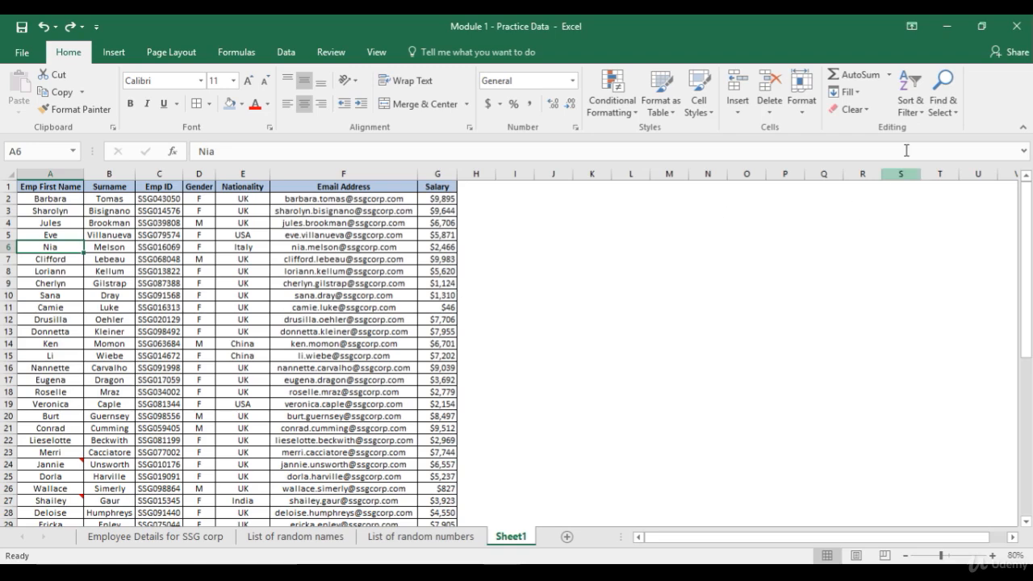
Search Sheet1 for the first name of the employee in row 14, find the next match too, and close Find
{"action": "left_click", "coordinate": [949, 119]}
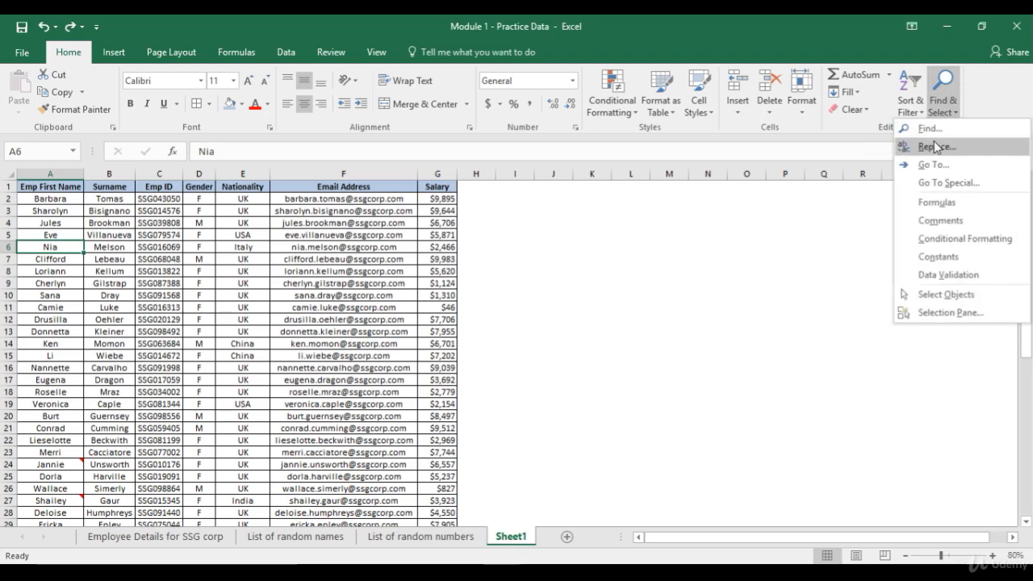
{"action": "left_click", "coordinate": [936, 132]}
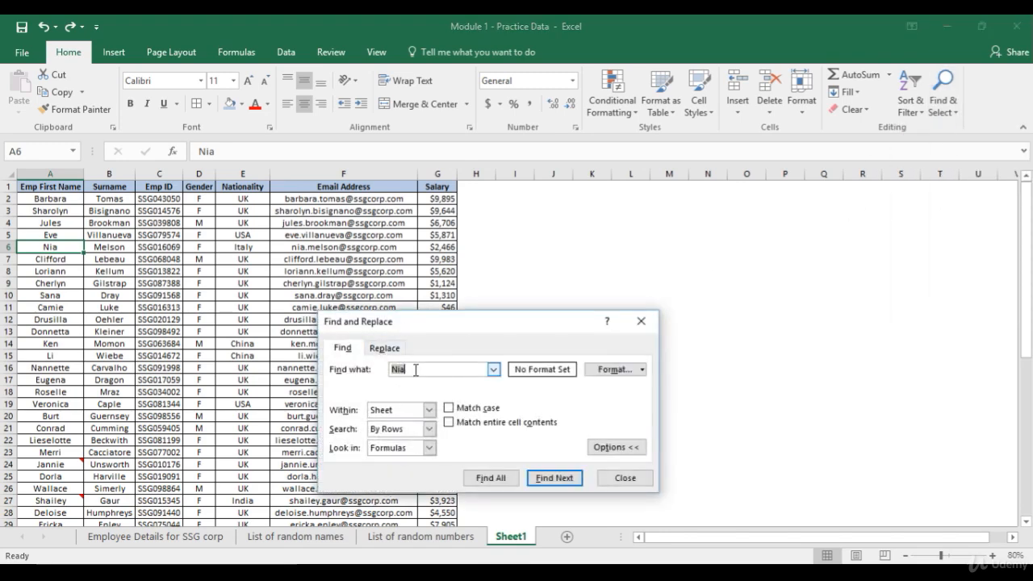
{"action": "type", "text": "Ken"}
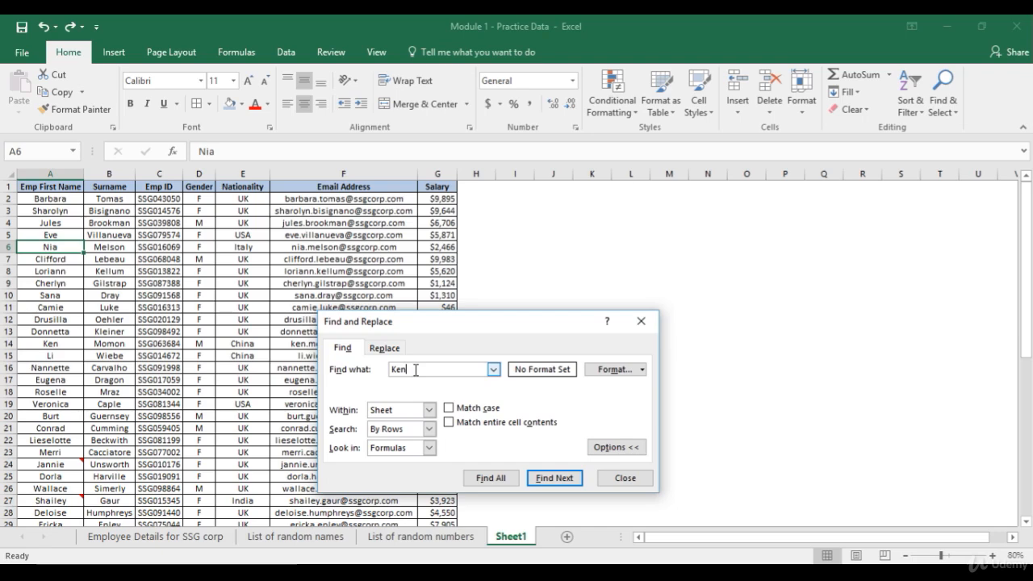
{"action": "left_click", "coordinate": [540, 479]}
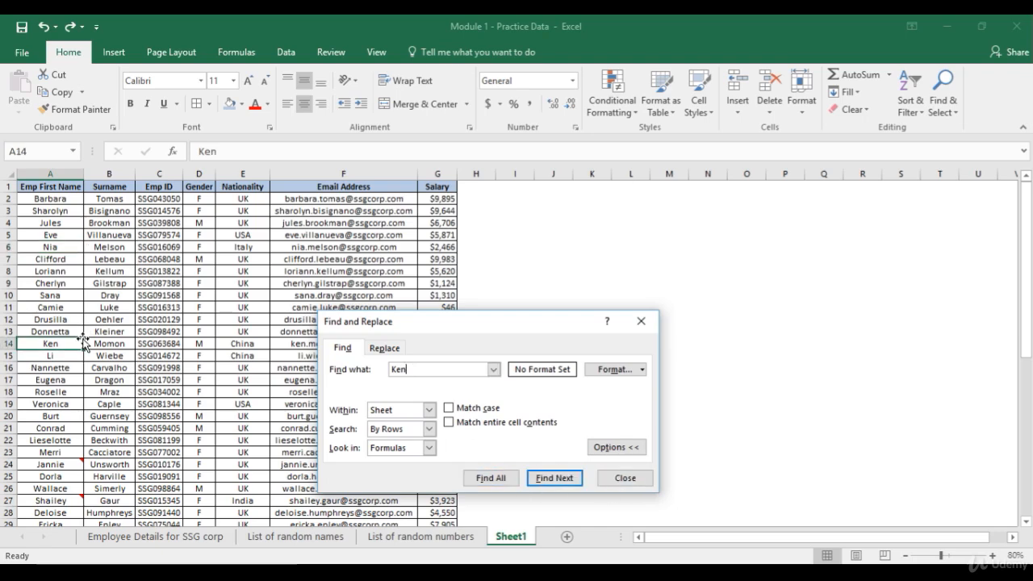
{"action": "left_click", "coordinate": [554, 477]}
{"action": "left_click", "coordinate": [562, 520]}
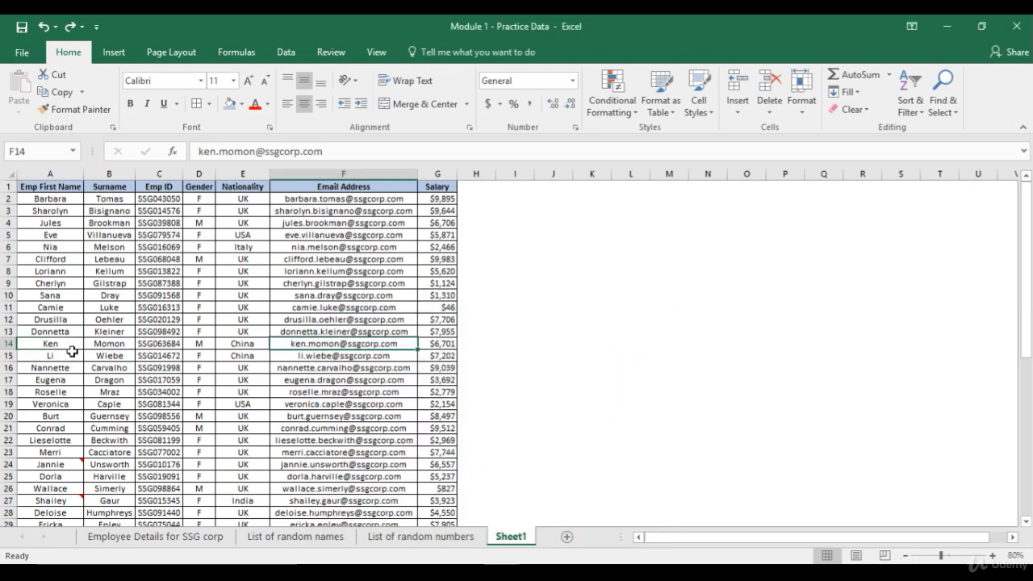
Delete and retype the first letter of the name in cell A14, and reselect that cell
{"action": "left_click", "coordinate": [73, 345]}
{"action": "left_click", "coordinate": [290, 346]}
{"action": "left_click", "coordinate": [73, 345]}
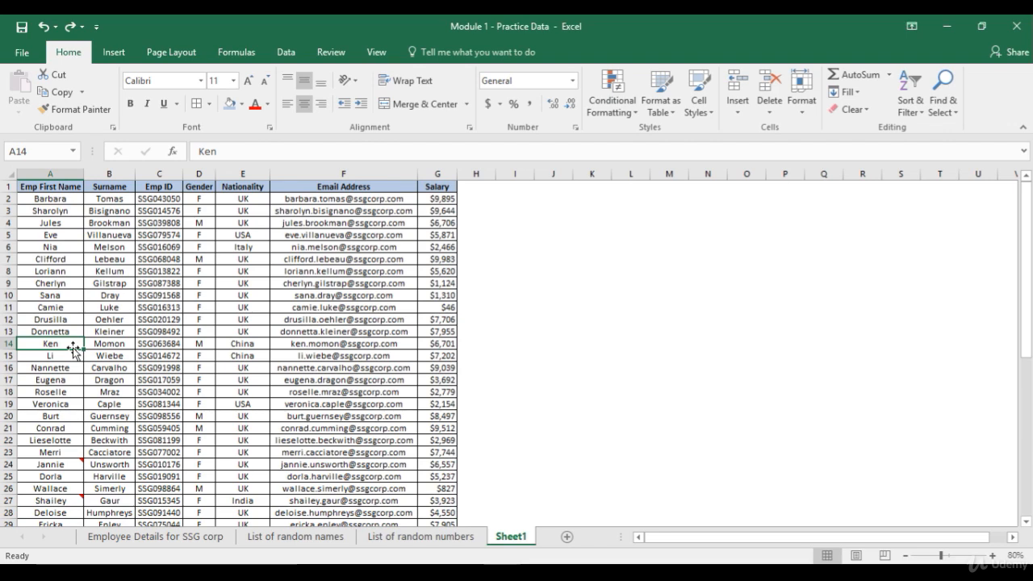
{"action": "double_click", "coordinate": [73, 348]}
{"action": "key", "text": "Delete"}
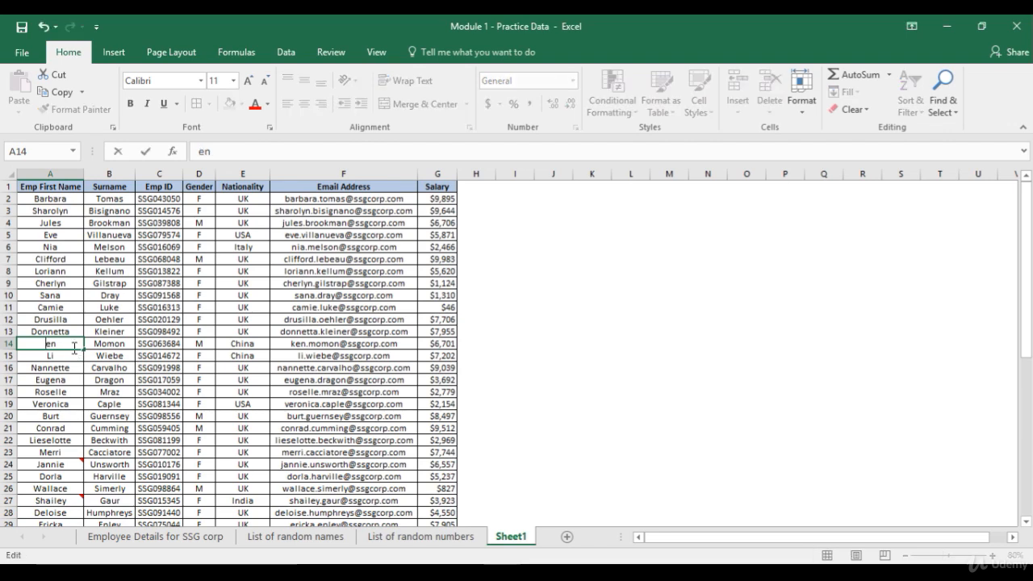
{"action": "type", "text": "K"}
{"action": "key", "text": "Return"}
{"action": "left_click", "coordinate": [68, 344]}
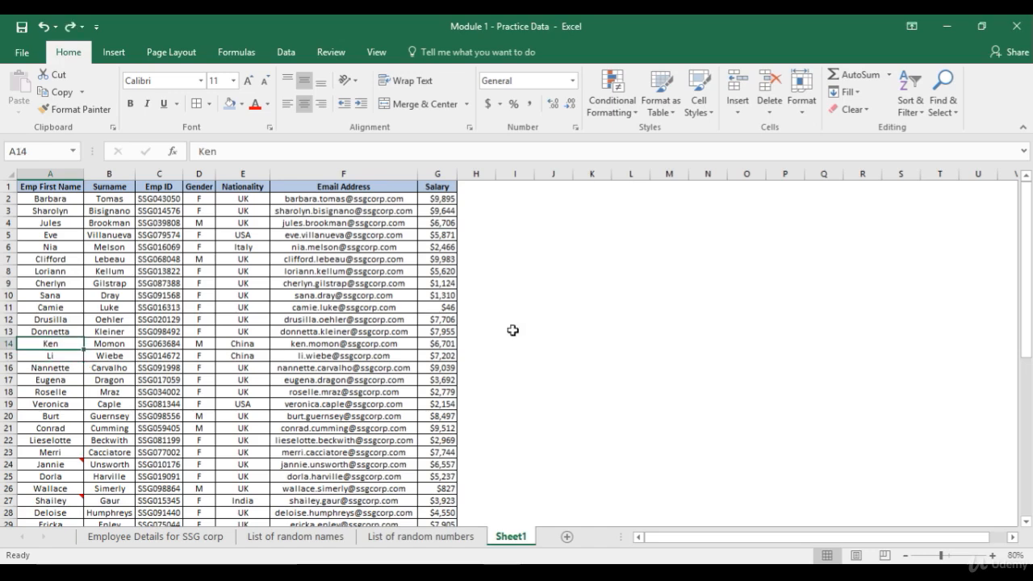
Replace all occurrences of the first name from A14 on the sheet with a different first name, and close the Replace dialog
{"action": "left_click", "coordinate": [943, 101]}
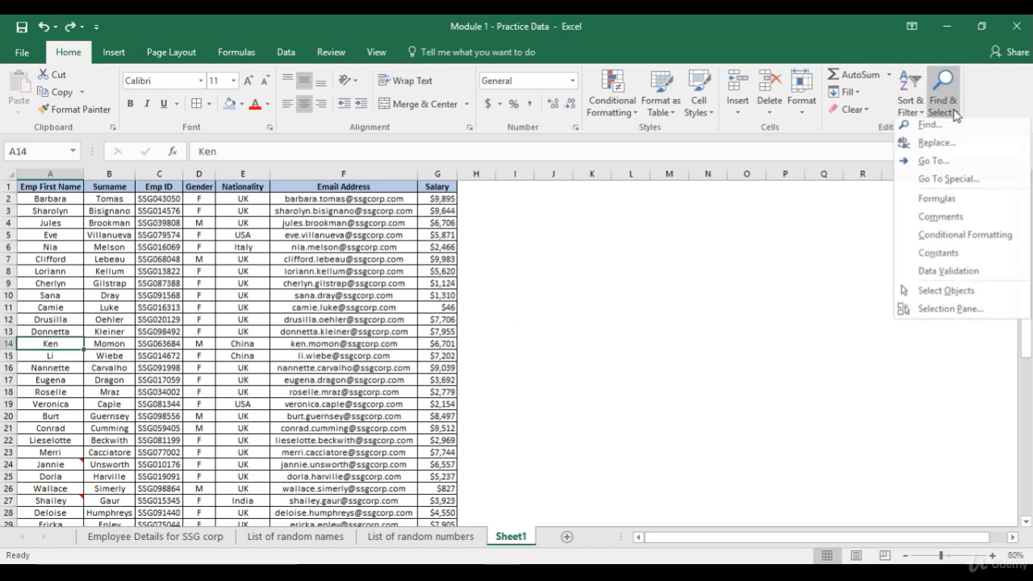
{"action": "left_click", "coordinate": [936, 146]}
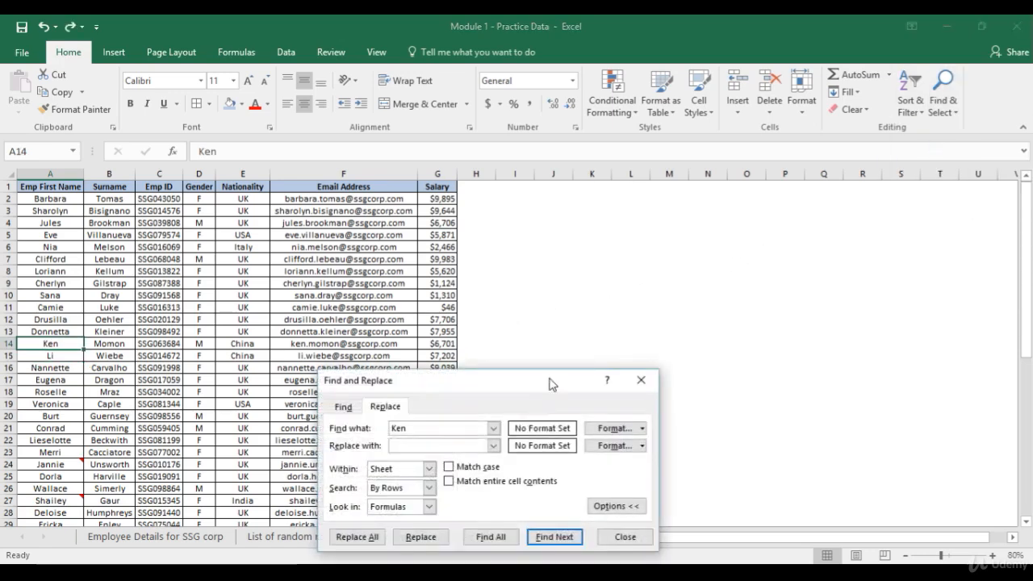
{"action": "left_click", "coordinate": [402, 447]}
{"action": "type", "text": "Ben"}
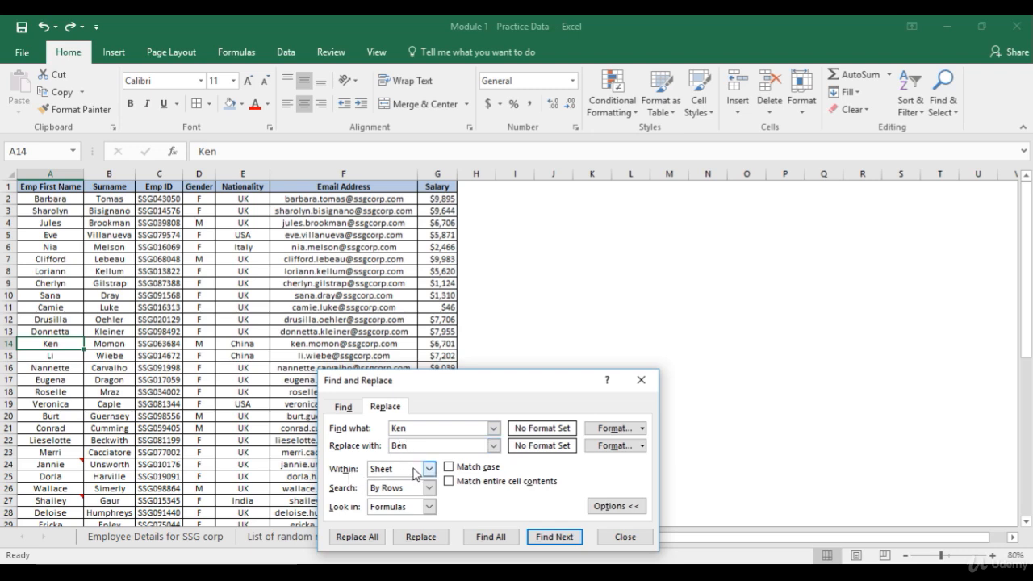
{"action": "left_click", "coordinate": [553, 537]}
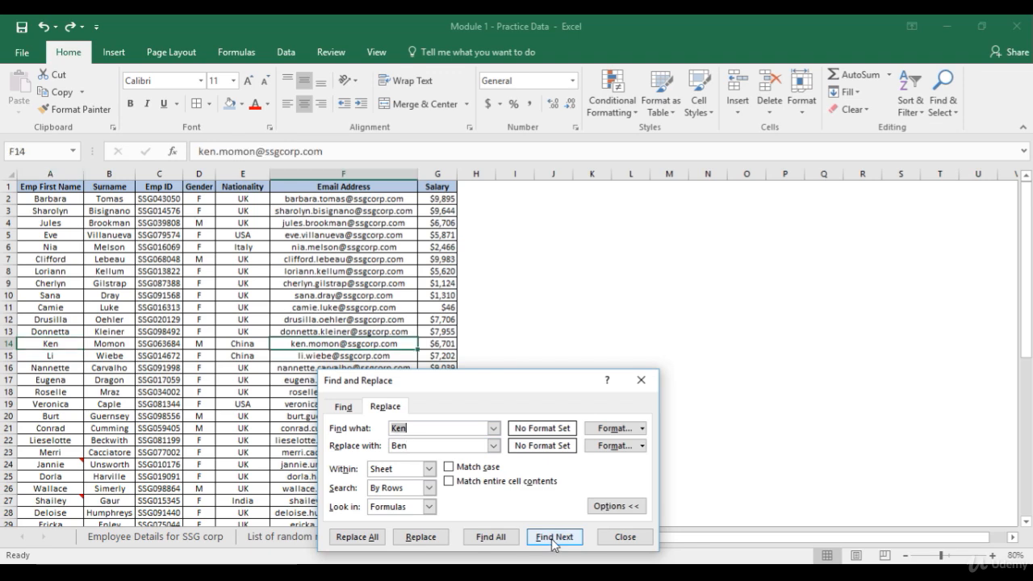
{"action": "left_click", "coordinate": [359, 538]}
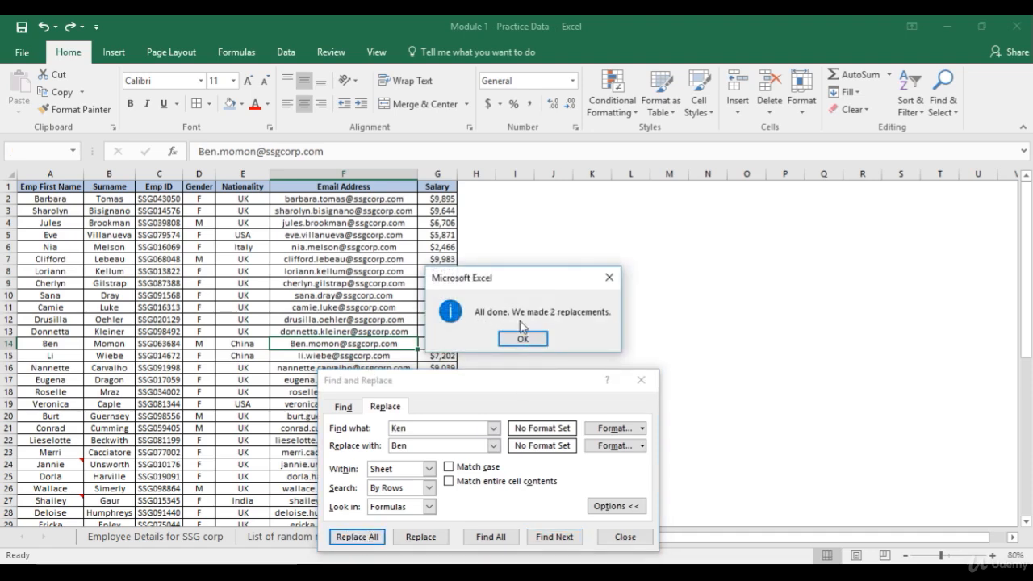
{"action": "left_click", "coordinate": [514, 337]}
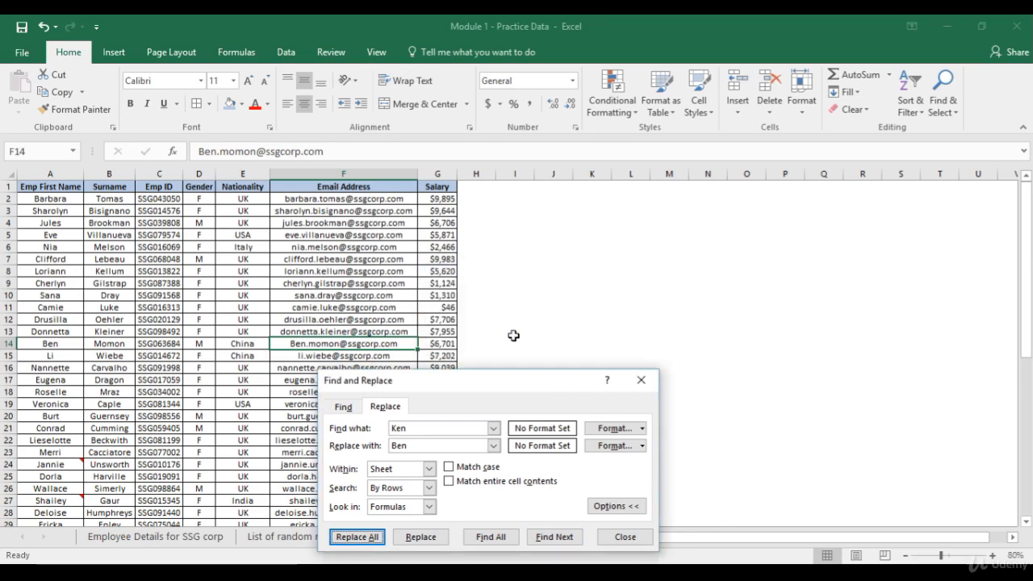
{"action": "left_click", "coordinate": [625, 537]}
Undo the first-name replacement and select cell A1
{"action": "key", "text": "ctrl+z"}
{"action": "left_click", "coordinate": [51, 190]}
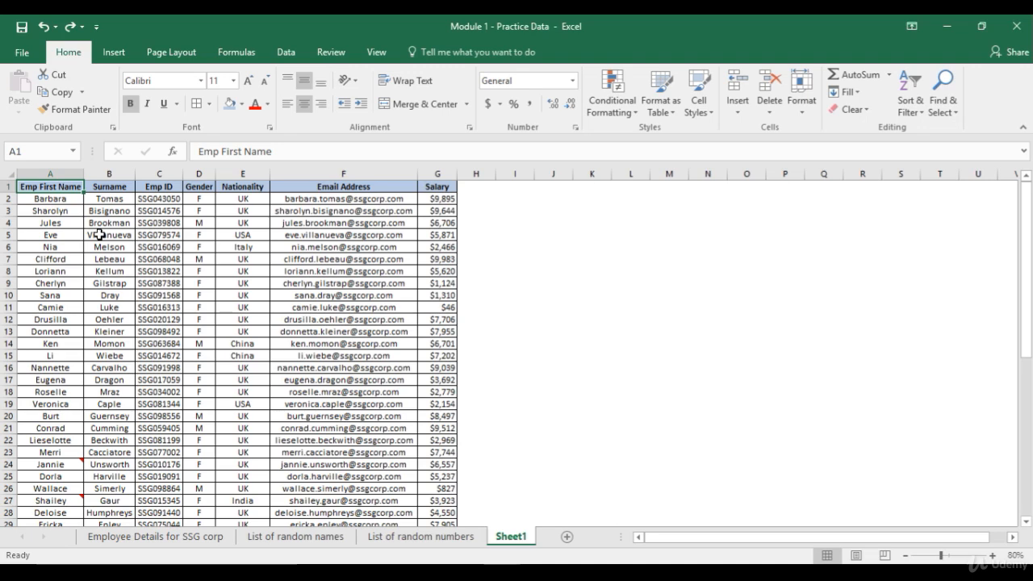
Select all cells containing comments on Sheet1 with Go To Special, and look over the selection
{"action": "left_click", "coordinate": [941, 103]}
{"action": "left_click", "coordinate": [936, 182]}
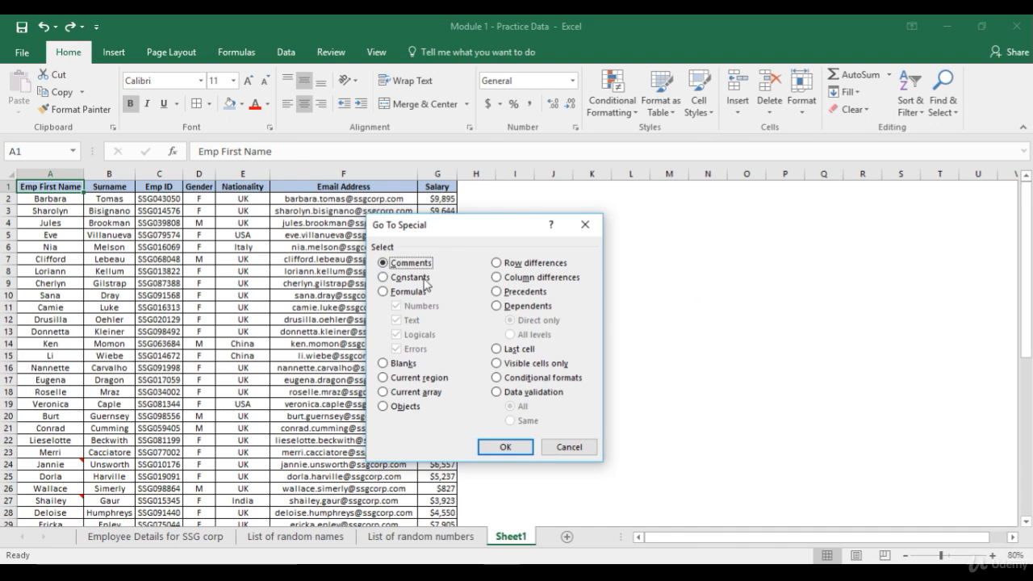
{"action": "left_click", "coordinate": [505, 447]}
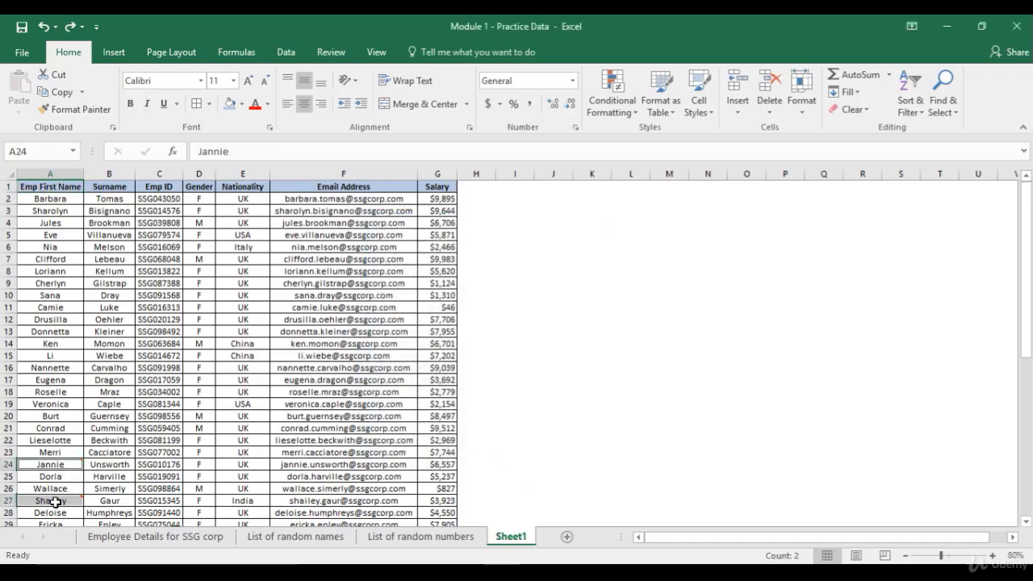
{"action": "scroll", "coordinate": [81, 492], "scroll_direction": "down", "scroll_amount": 3}
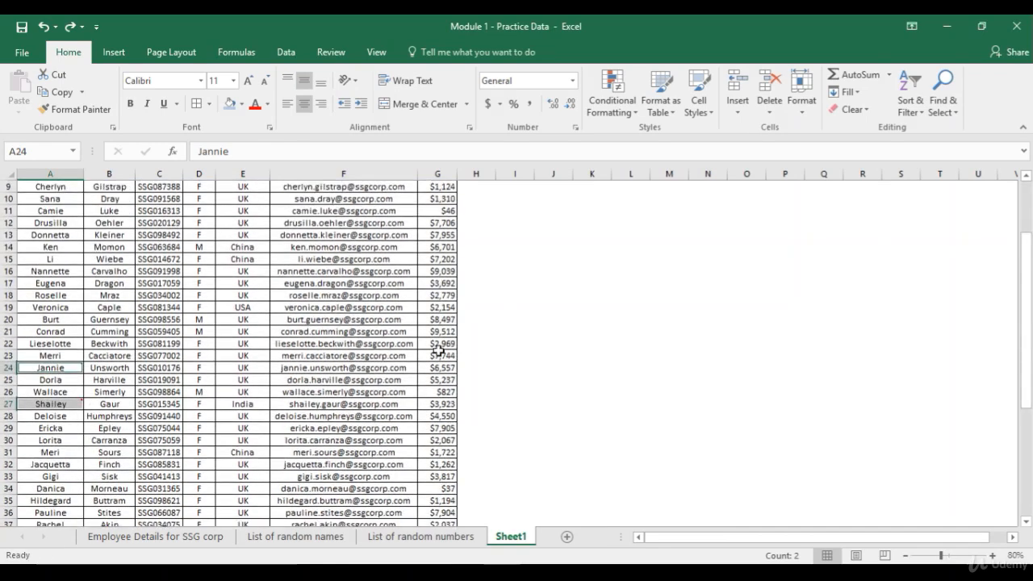
Select all constants on Sheet1 with Go To Special, keeping Numbers, Text, Logicals and Errors included, and review the selection down to row 53
{"action": "left_click", "coordinate": [120, 391]}
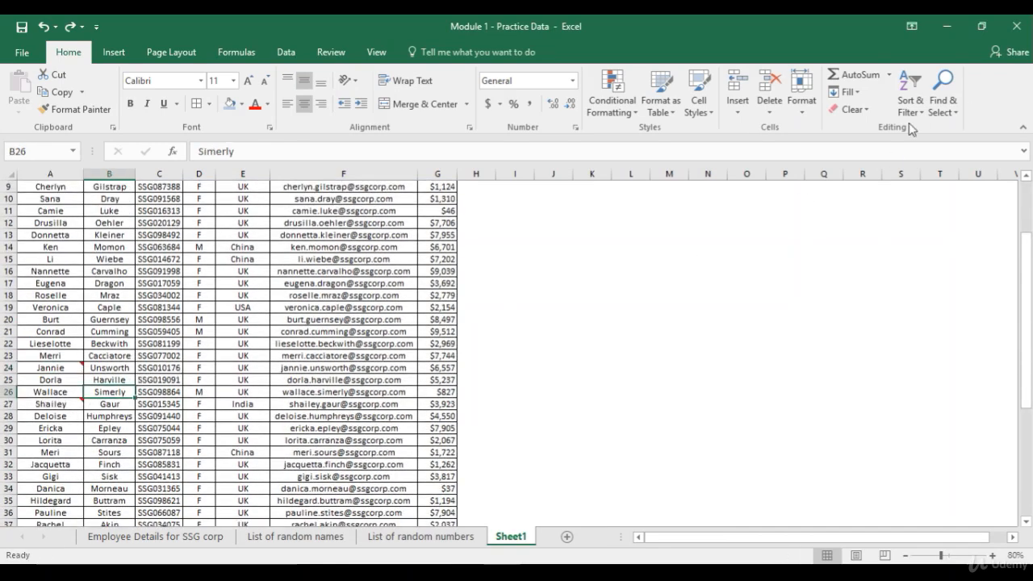
{"action": "left_click", "coordinate": [949, 111]}
{"action": "left_click", "coordinate": [936, 183]}
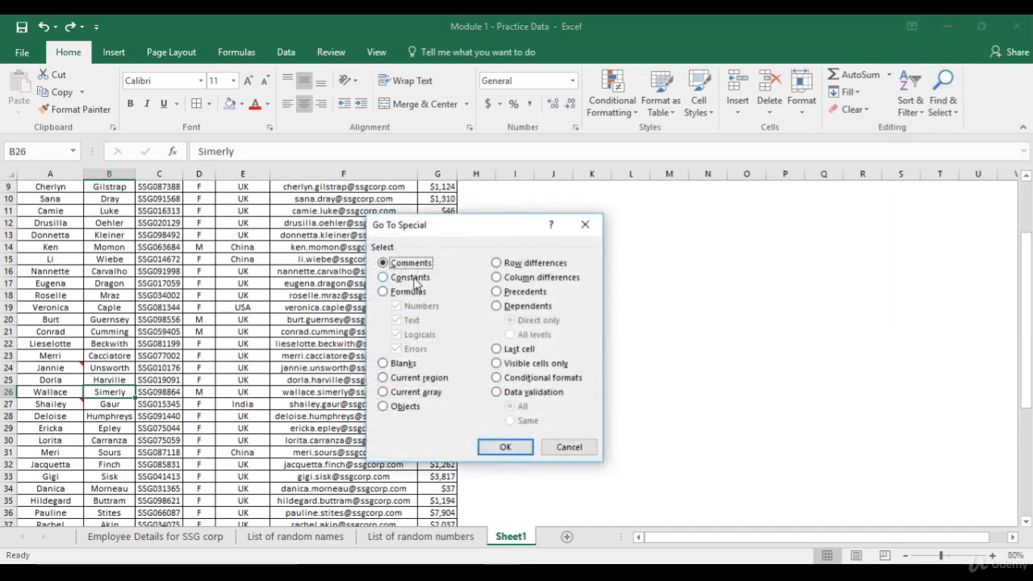
{"action": "left_click", "coordinate": [414, 278]}
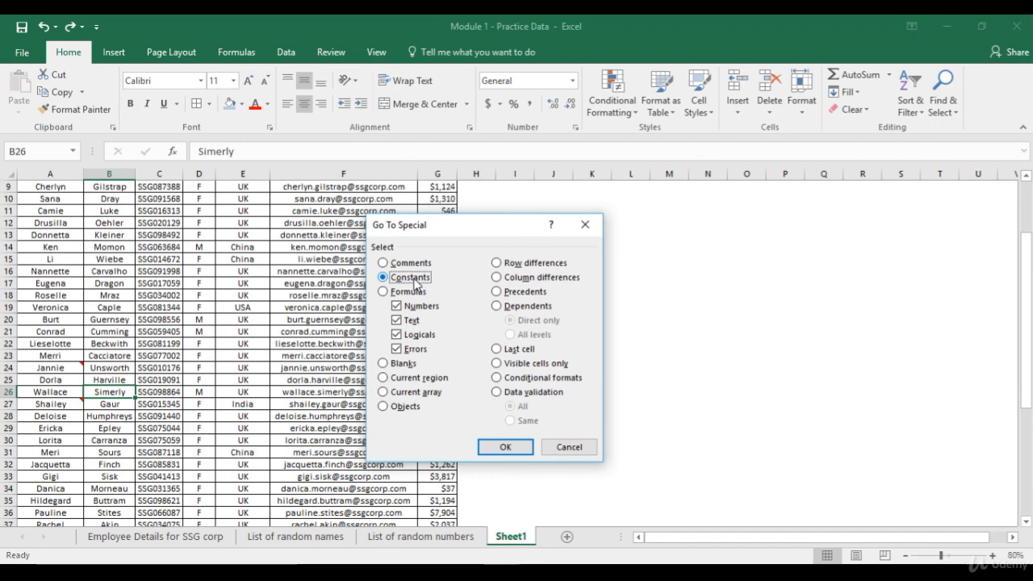
{"action": "left_click", "coordinate": [505, 447]}
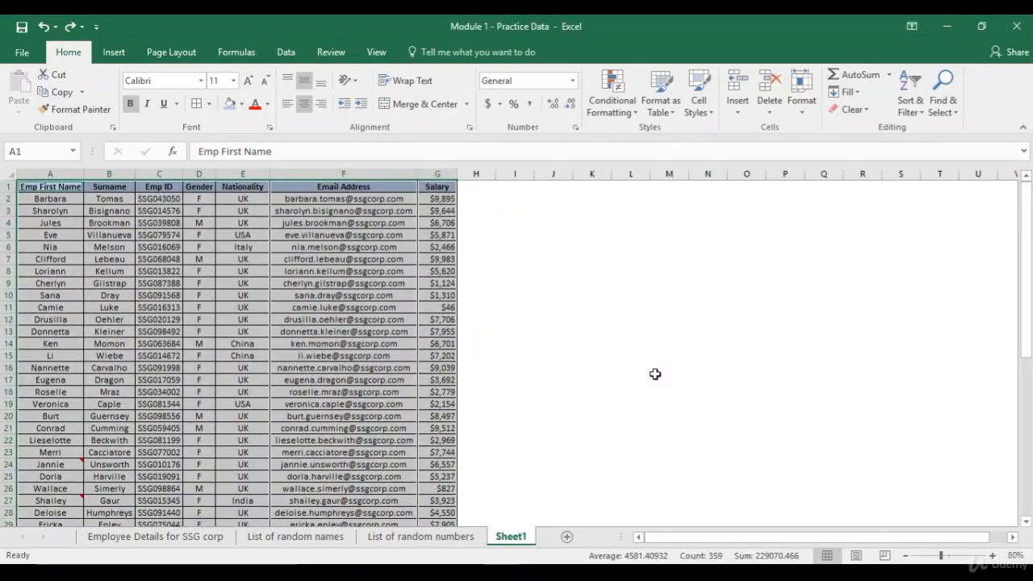
{"action": "left_click_drag", "start_coordinate": [1027, 275], "coordinate": [1030, 448]}
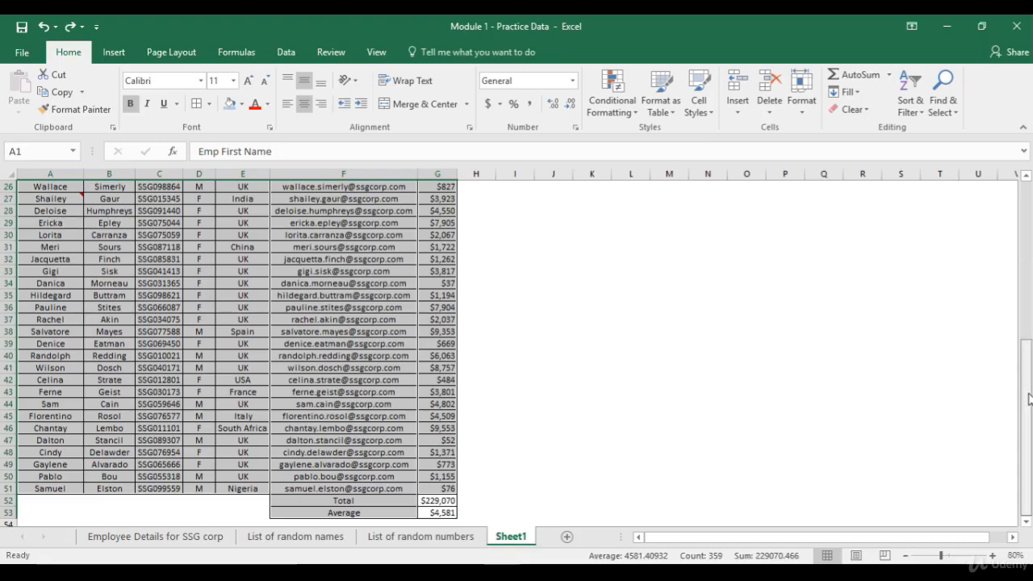
{"action": "left_click_drag", "start_coordinate": [1027, 387], "coordinate": [1028, 229]}
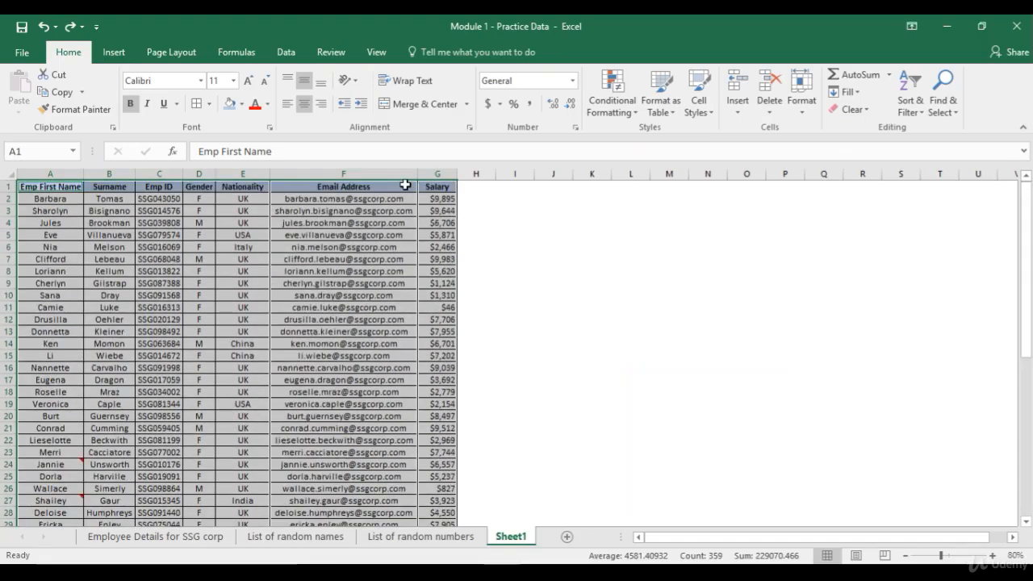
Select all formula cells on Sheet1 with Go To Special, keeping all result types included, and review the Total and Average rows
{"action": "left_click", "coordinate": [403, 187]}
{"action": "left_click", "coordinate": [909, 109]}
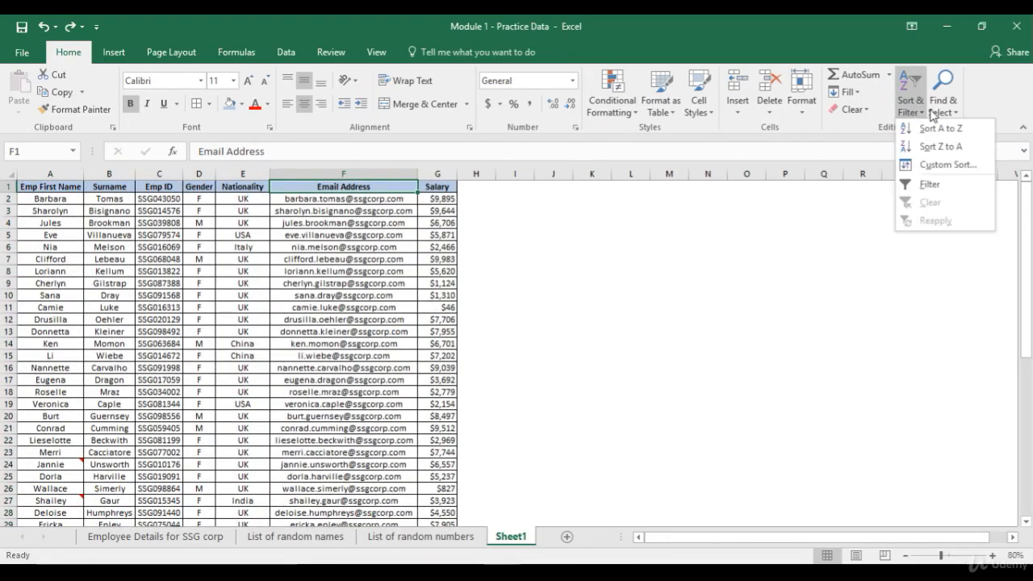
{"action": "left_click", "coordinate": [941, 109]}
{"action": "left_click", "coordinate": [946, 184]}
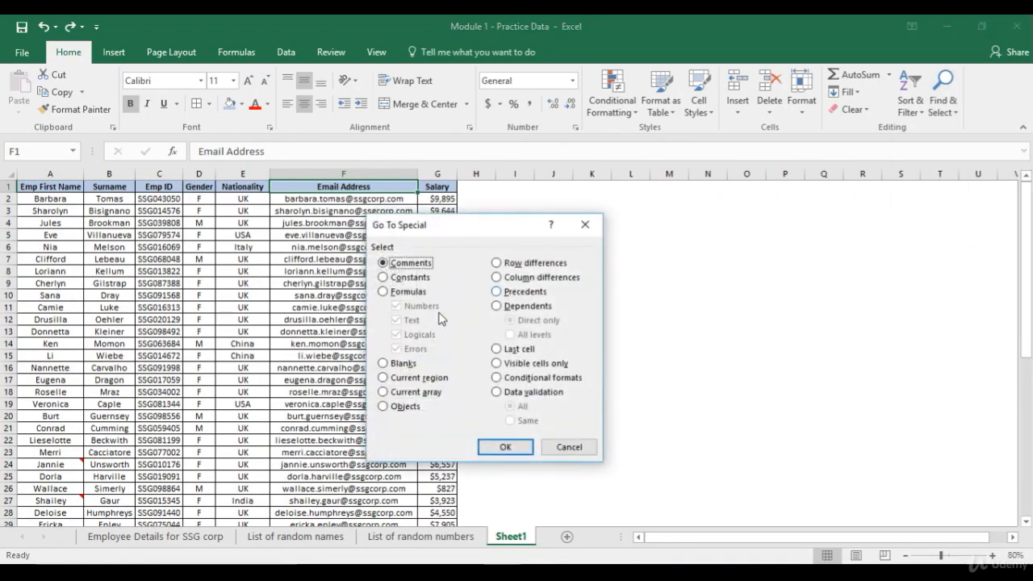
{"action": "left_click", "coordinate": [395, 293]}
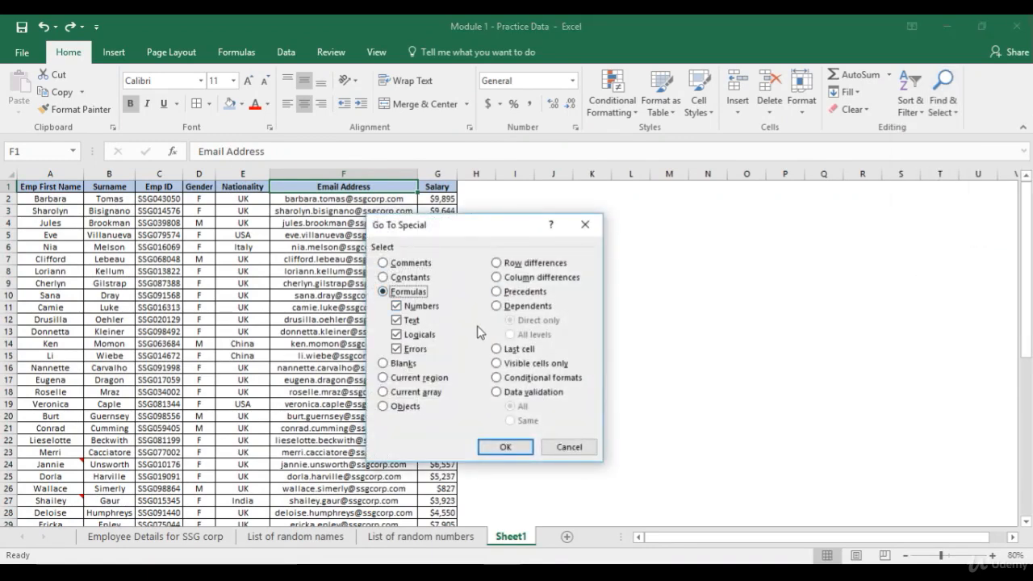
{"action": "left_click", "coordinate": [498, 448]}
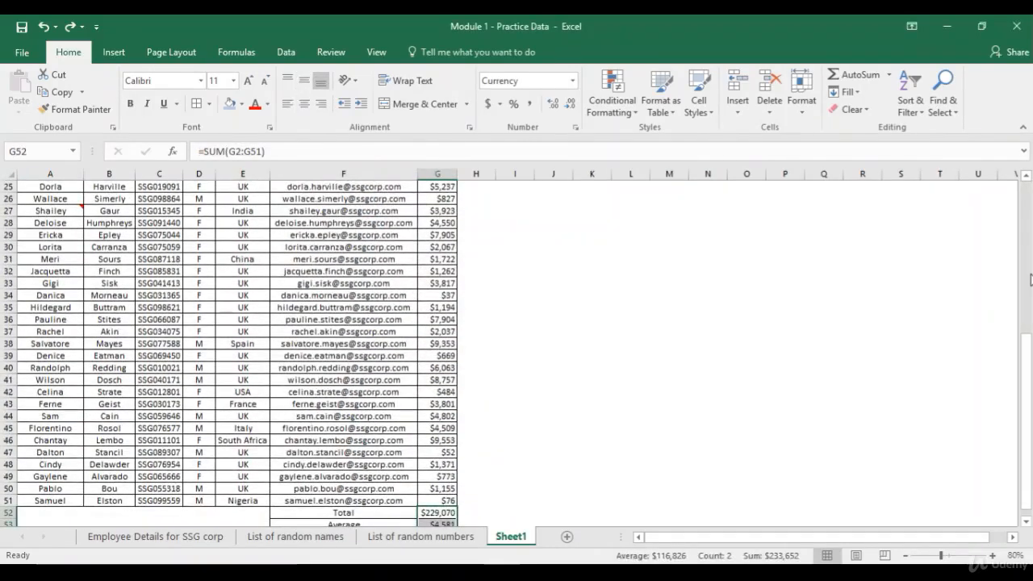
{"action": "left_click_drag", "start_coordinate": [1027, 340], "coordinate": [1030, 357]}
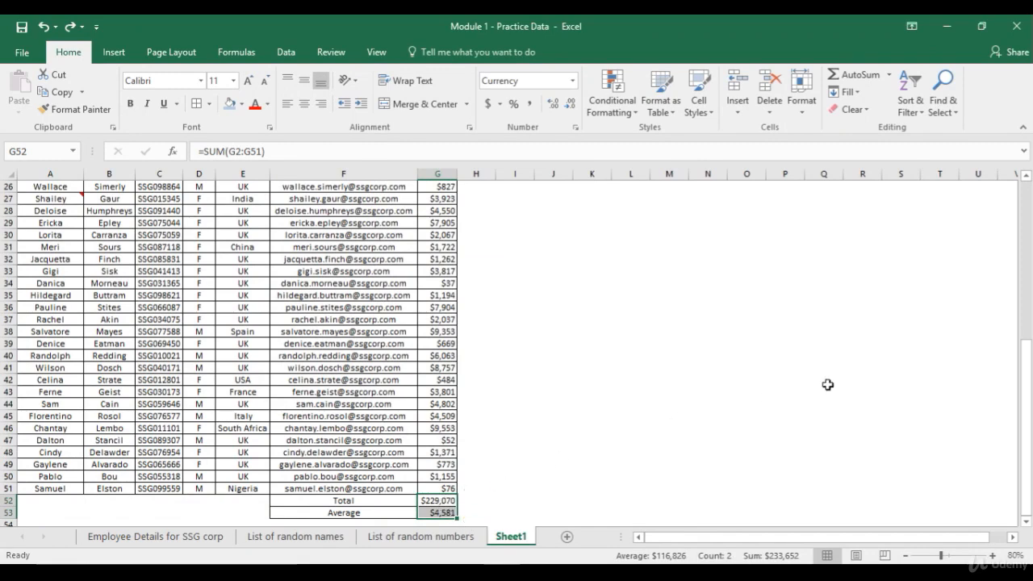
{"action": "left_click_drag", "start_coordinate": [1030, 388], "coordinate": [1031, 198]}
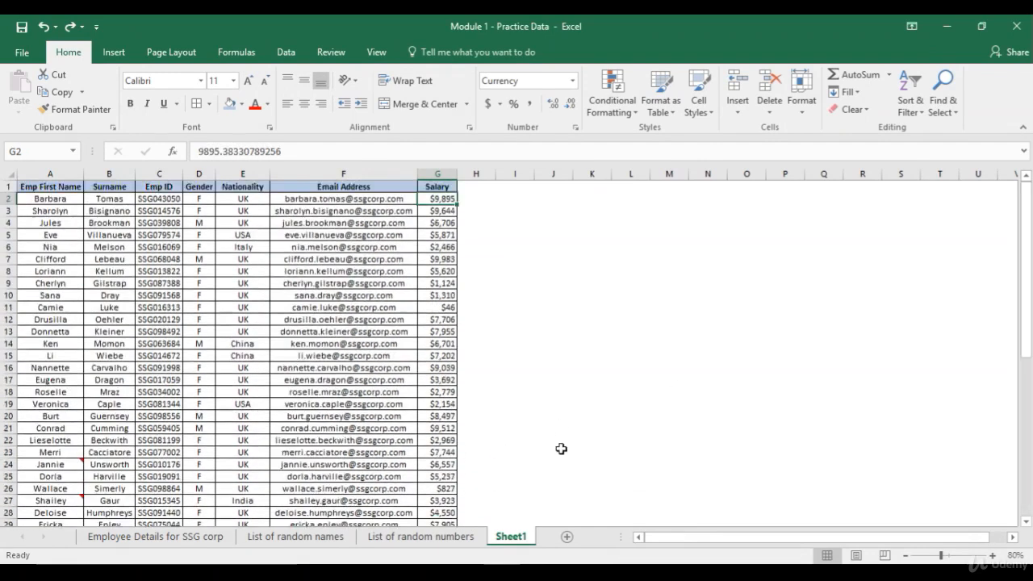